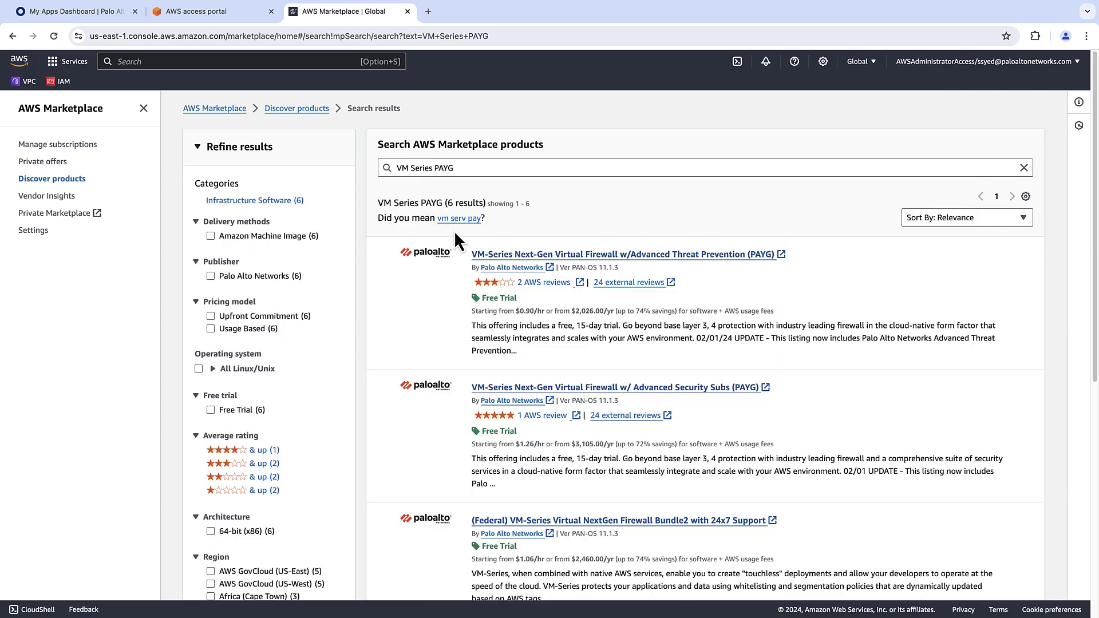
# Subscribe to the VM-Series Advanced Threat Prevention (PAYG) listing, accept its terms, and continue to configuration.
pyautogui.click(686, 253)
pyautogui.click(784, 115)
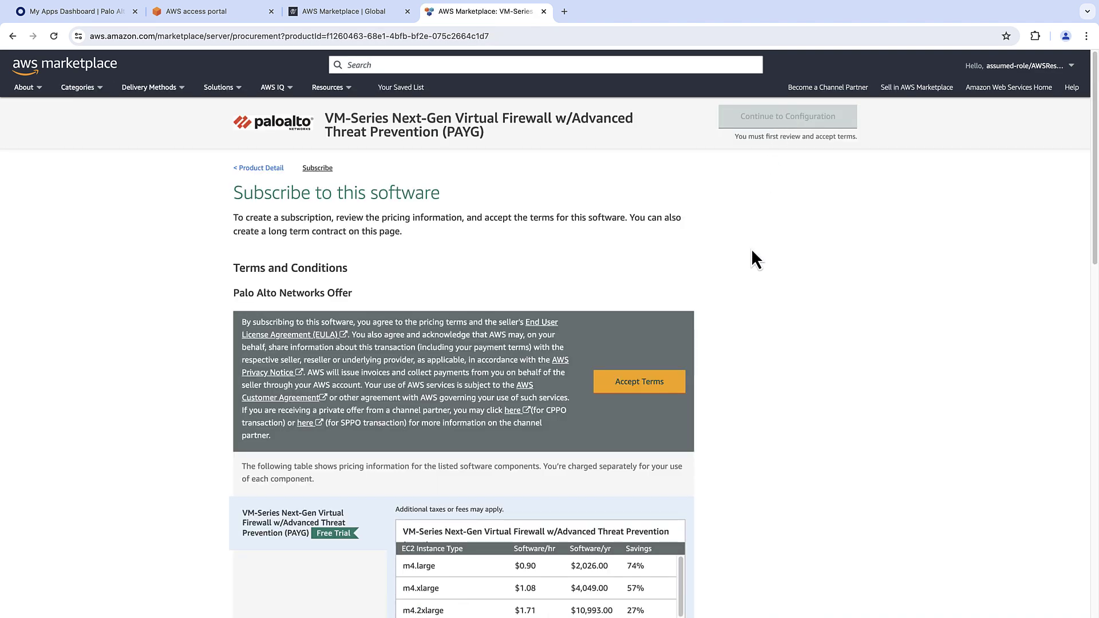
pyautogui.click(653, 384)
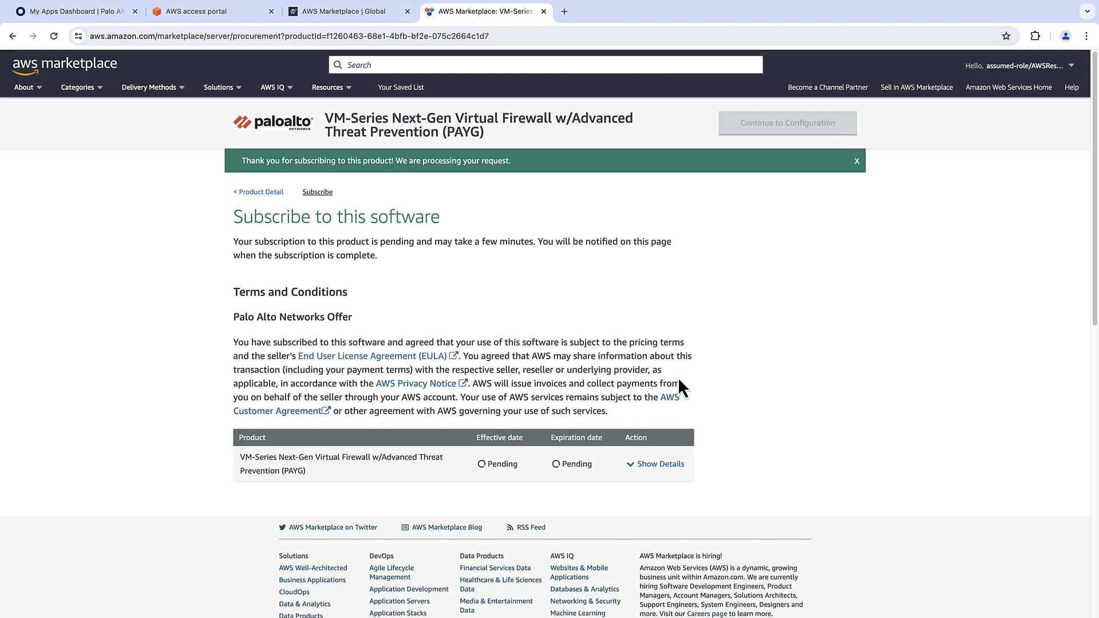
pyautogui.click(809, 132)
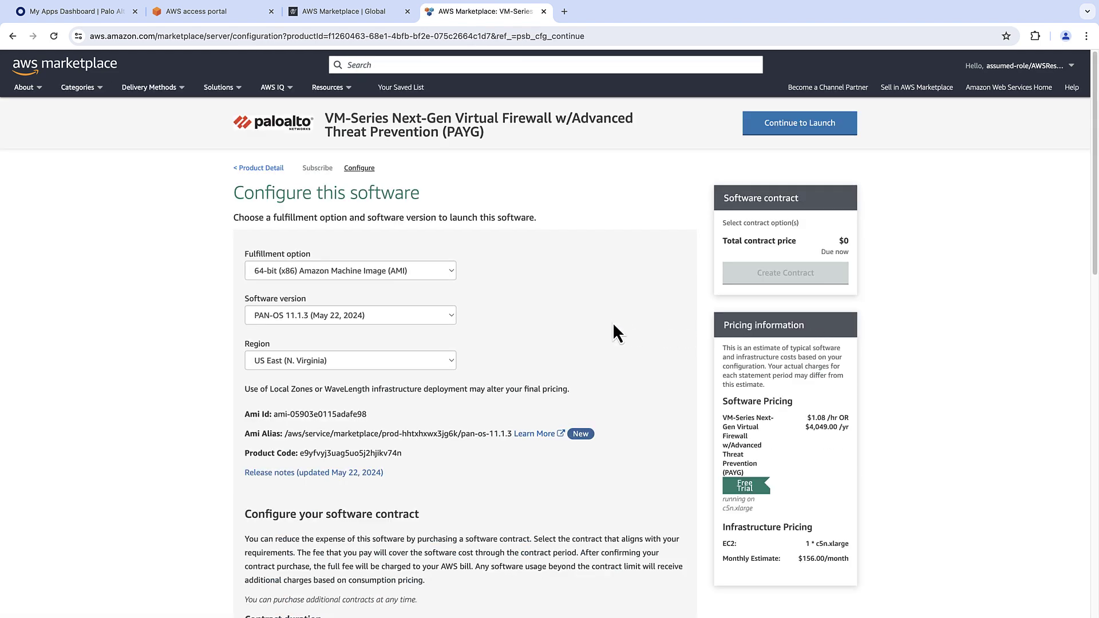
# Keep the 64-bit AMI option, choose PAN-OS 11.2.0 and US West (N. California), then continue to launch.
pyautogui.click(454, 273)
pyautogui.click(489, 273)
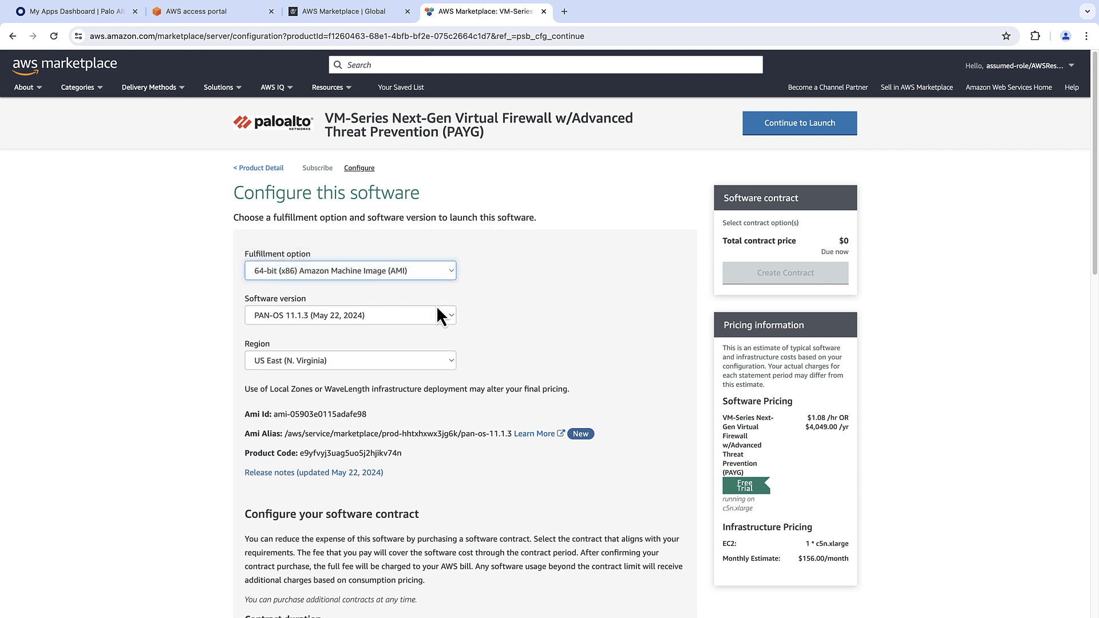
pyautogui.click(447, 316)
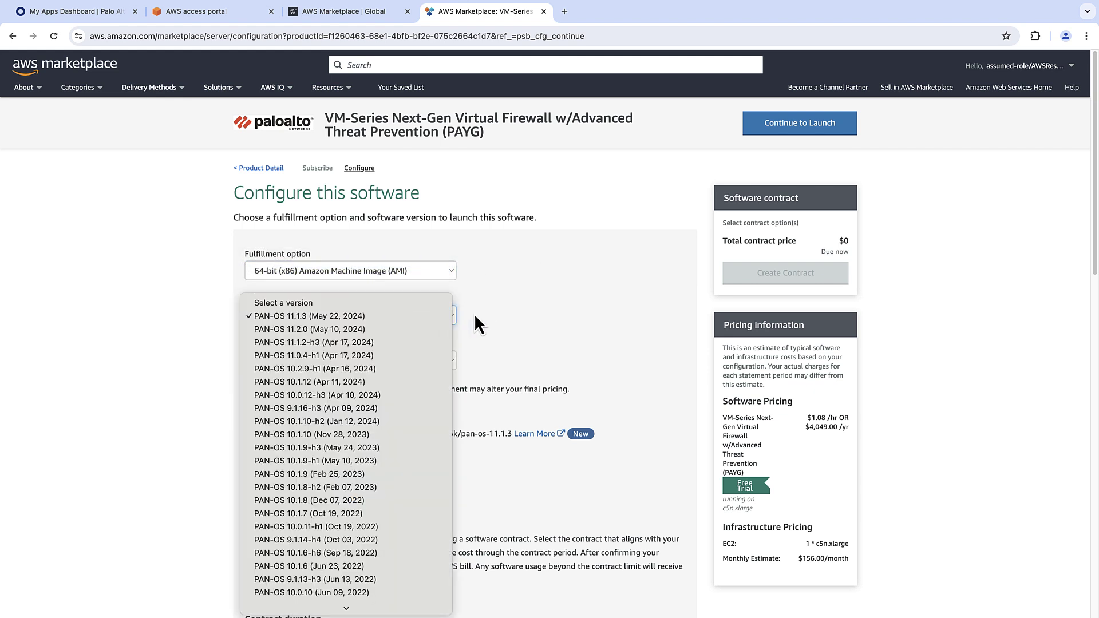
pyautogui.click(431, 329)
pyautogui.click(451, 361)
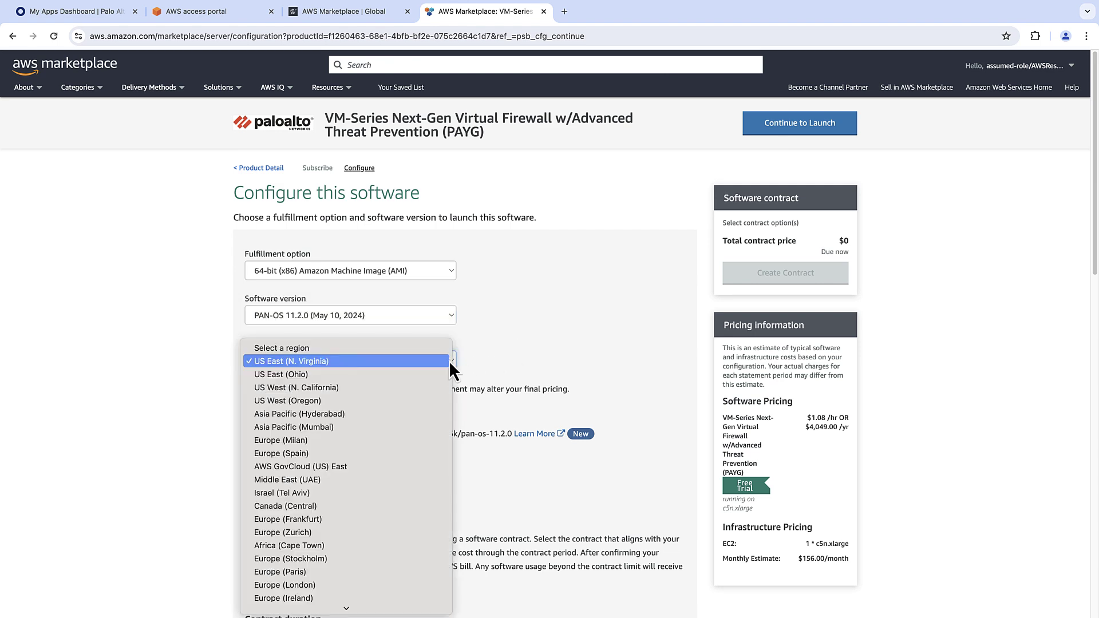
pyautogui.click(369, 389)
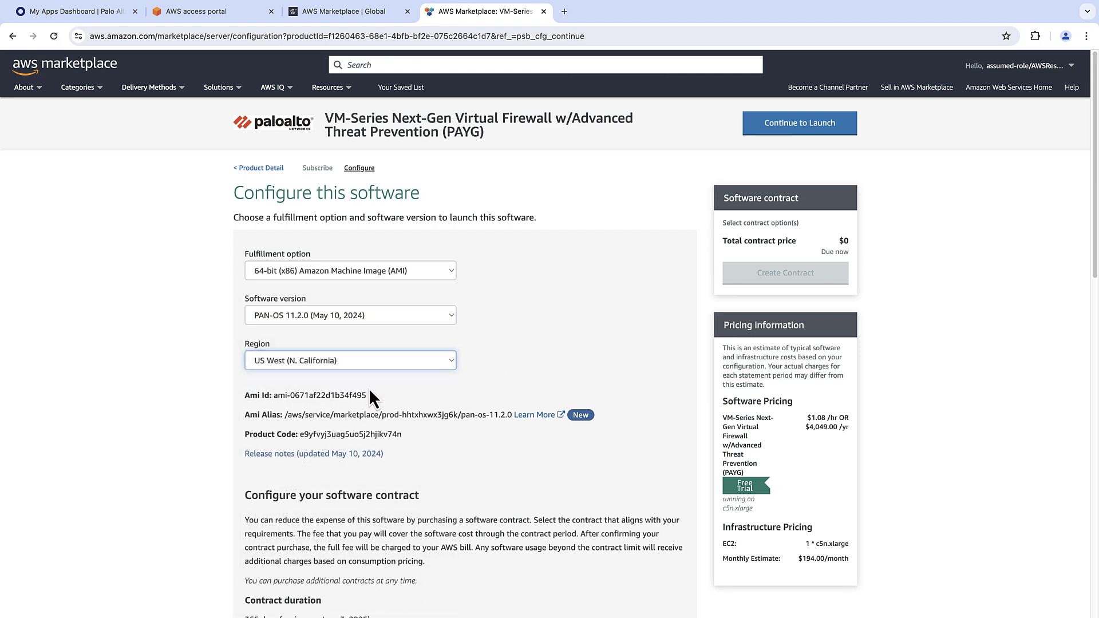
pyautogui.moveTo(1093, 267)
pyautogui.mouseDown()
pyautogui.moveTo(1093, 295)
pyautogui.moveTo(1092, 266)
pyautogui.mouseUp()
pyautogui.click(836, 132)
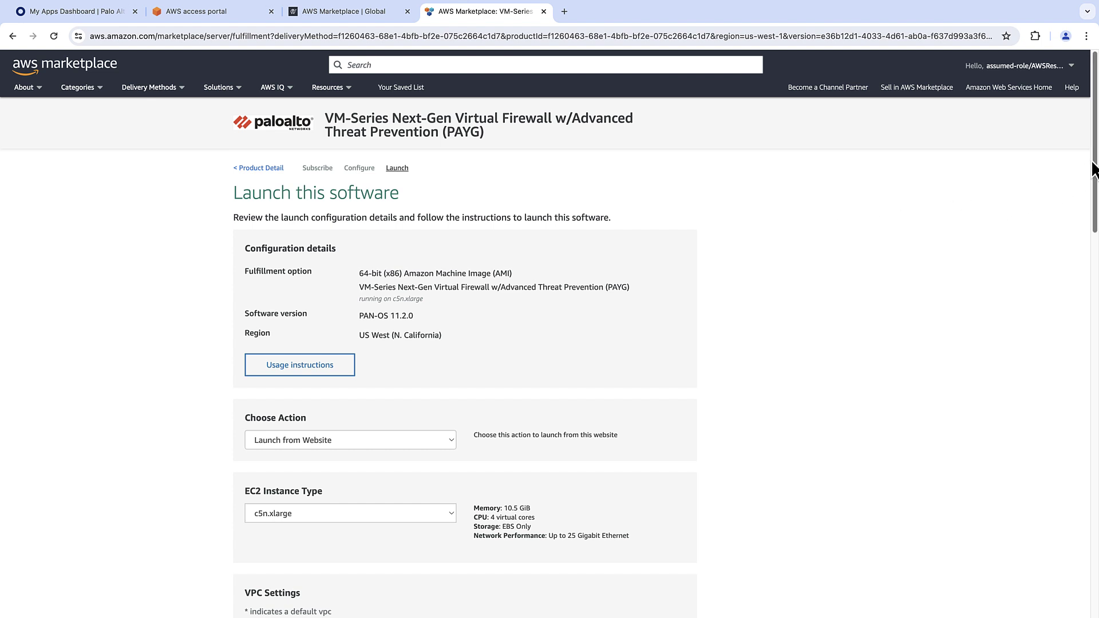
# Launch the software through EC2 and name the new instance 'VM-Series Firewall'.
pyautogui.moveTo(1094, 167); pyautogui.dragTo(1094, 201)
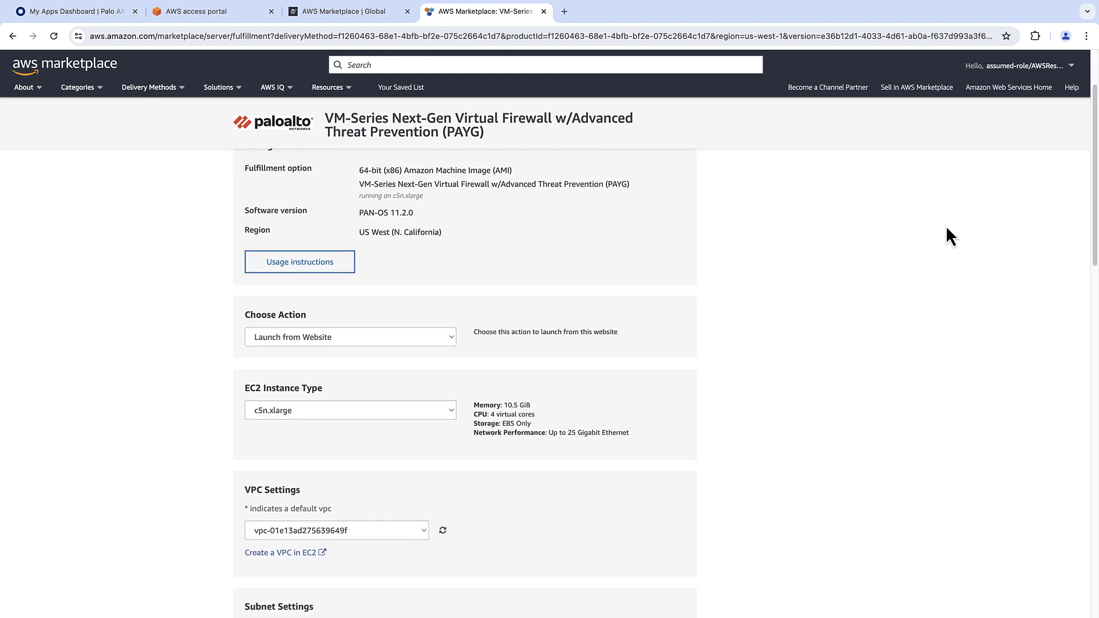
pyautogui.click(450, 342)
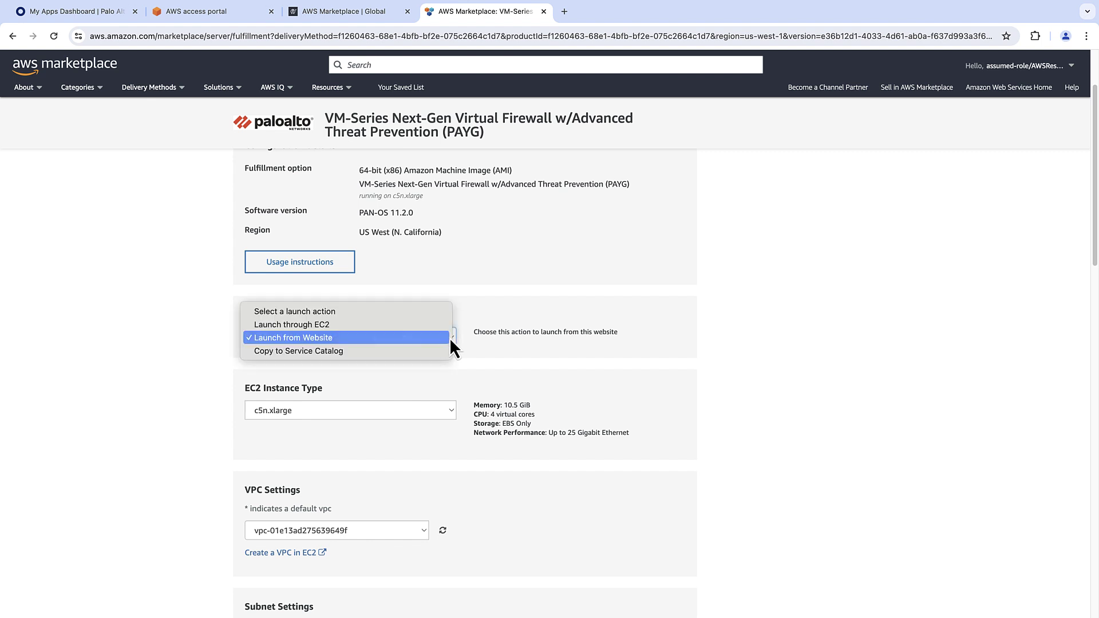
pyautogui.click(448, 327)
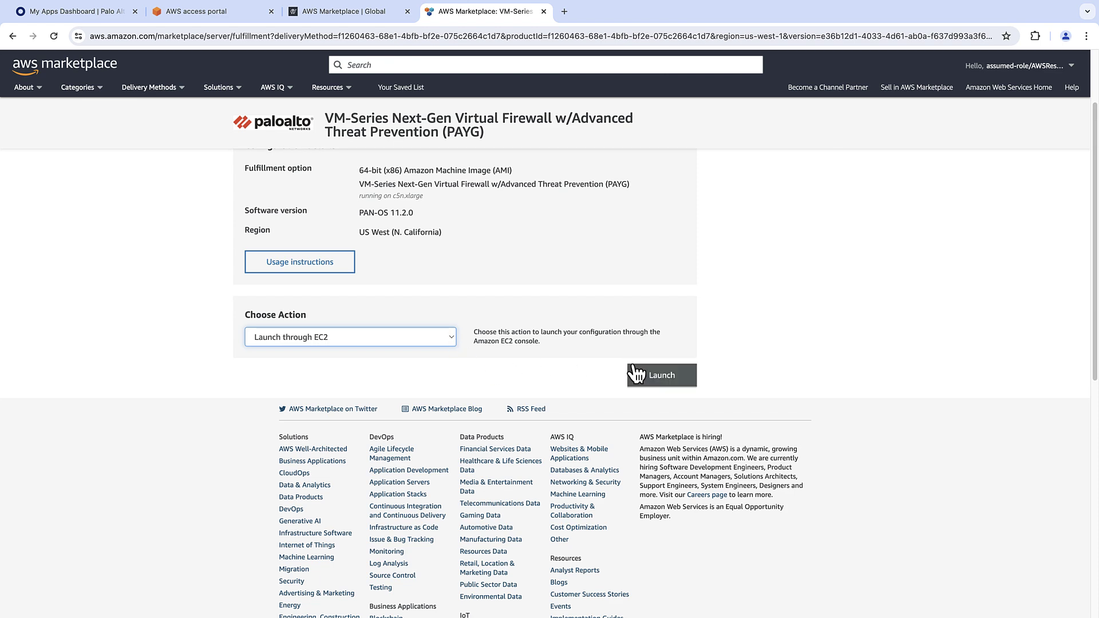
pyautogui.click(635, 375)
pyautogui.click(249, 262)
pyautogui.write('VM')
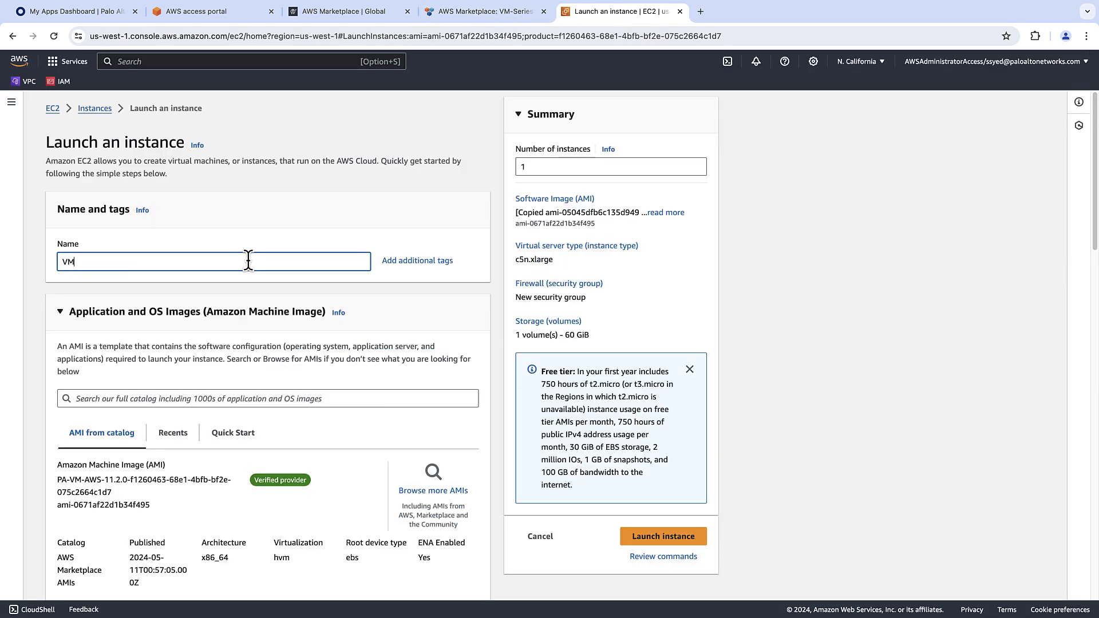
pyautogui.write('-Series Firewall')
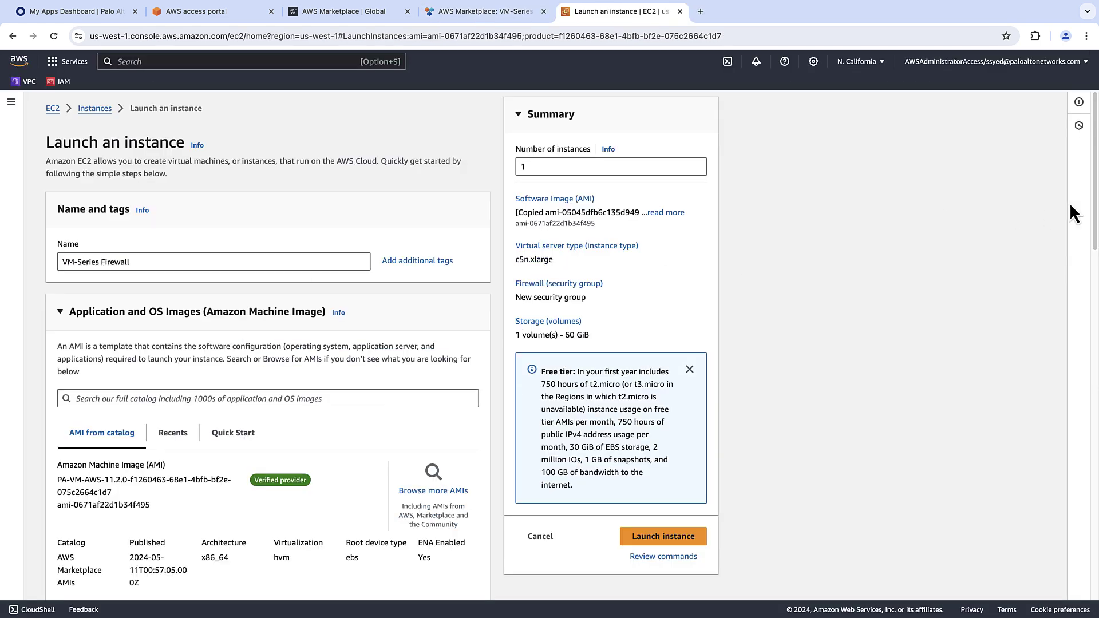
# Choose the c5.2xlarge instance type and the Firewall-key key pair.
pyautogui.scroll(-4, 1088, 246)
pyautogui.moveTo(1088, 246); pyautogui.dragTo(1079, 320)
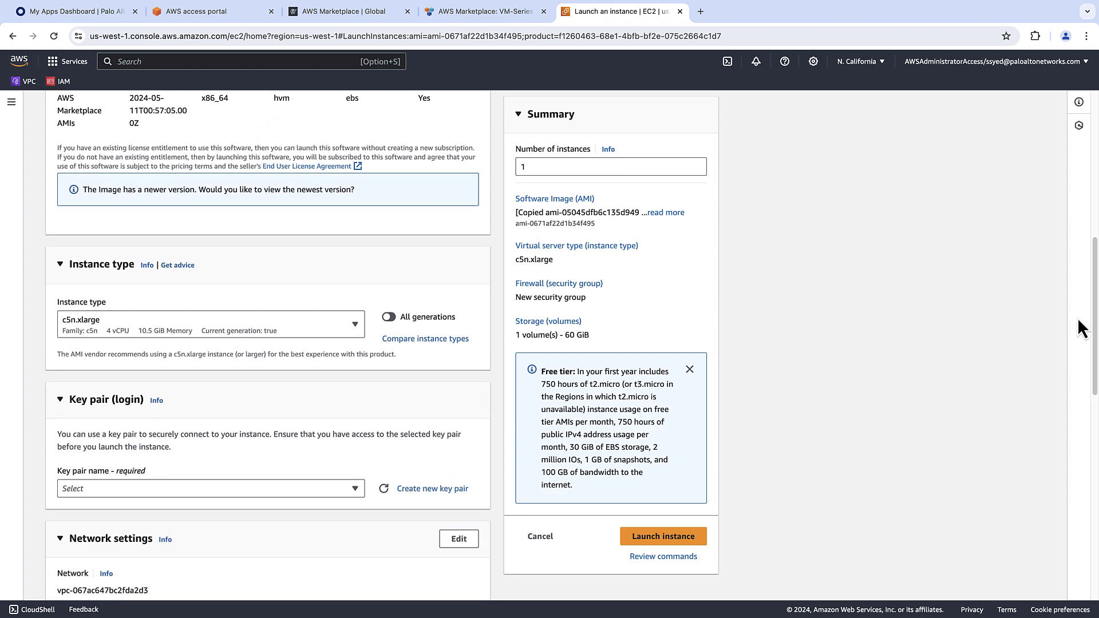
pyautogui.click(355, 324)
pyautogui.moveTo(360, 359); pyautogui.dragTo(359, 368)
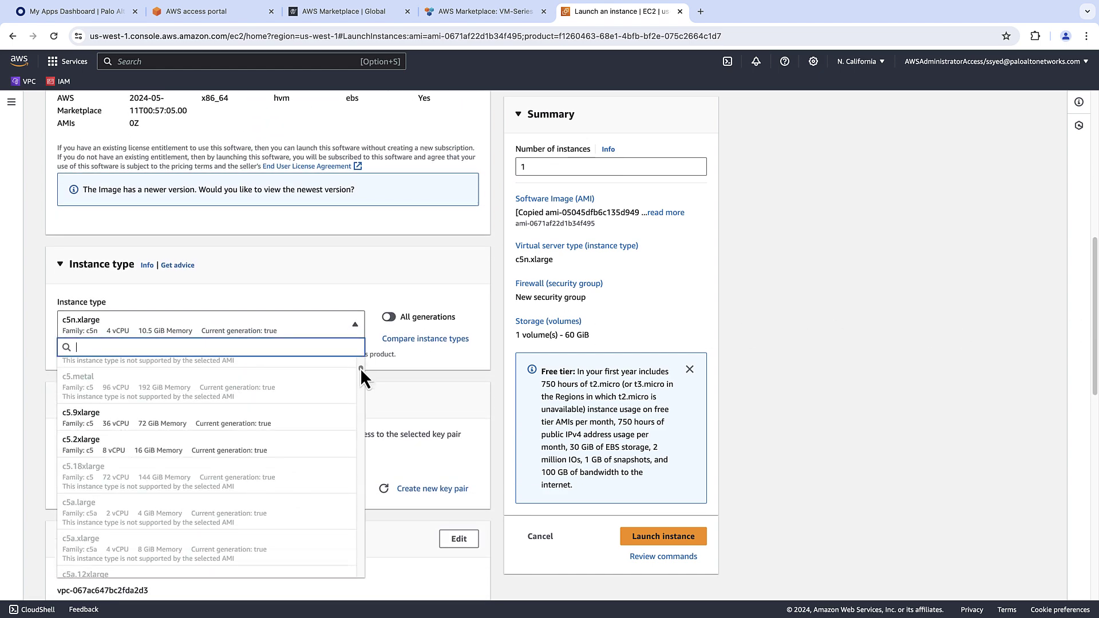
pyautogui.click(224, 442)
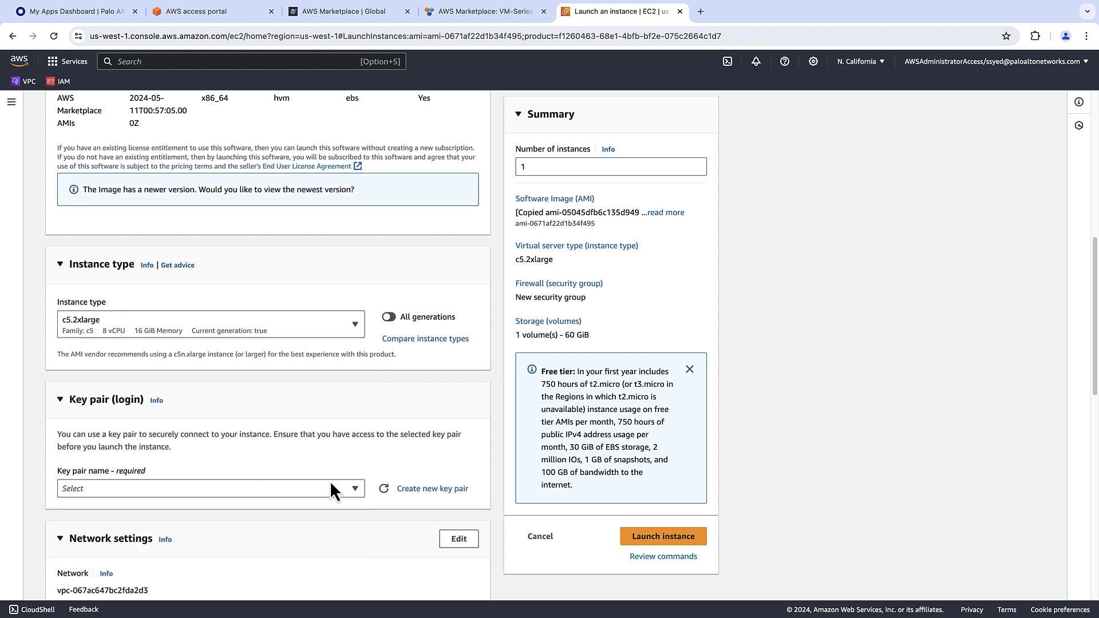
pyautogui.click(354, 488)
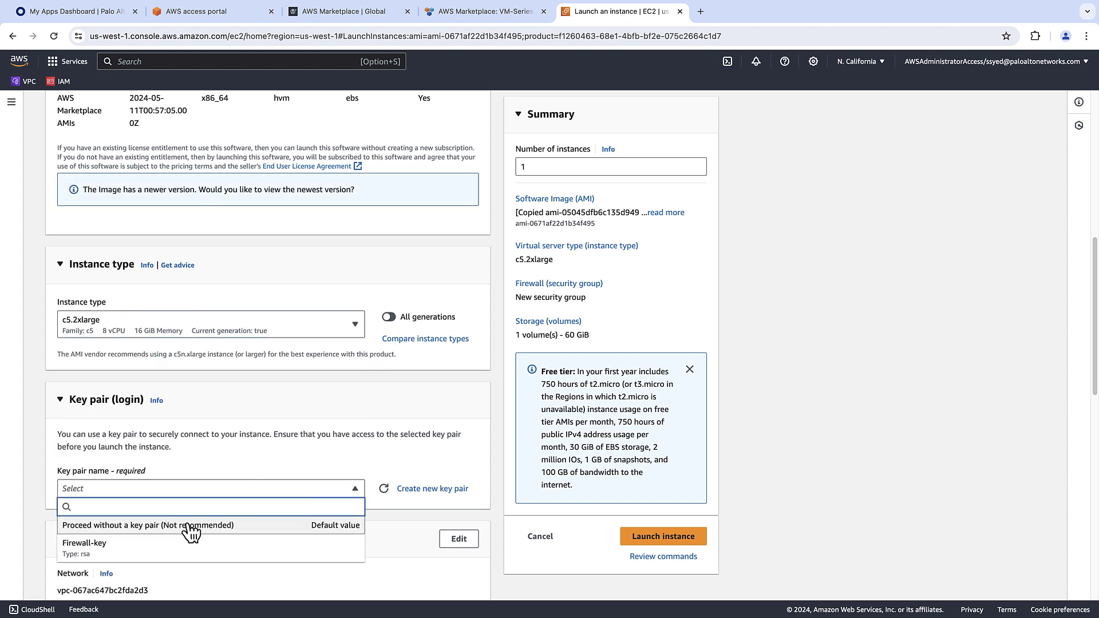
pyautogui.click(170, 549)
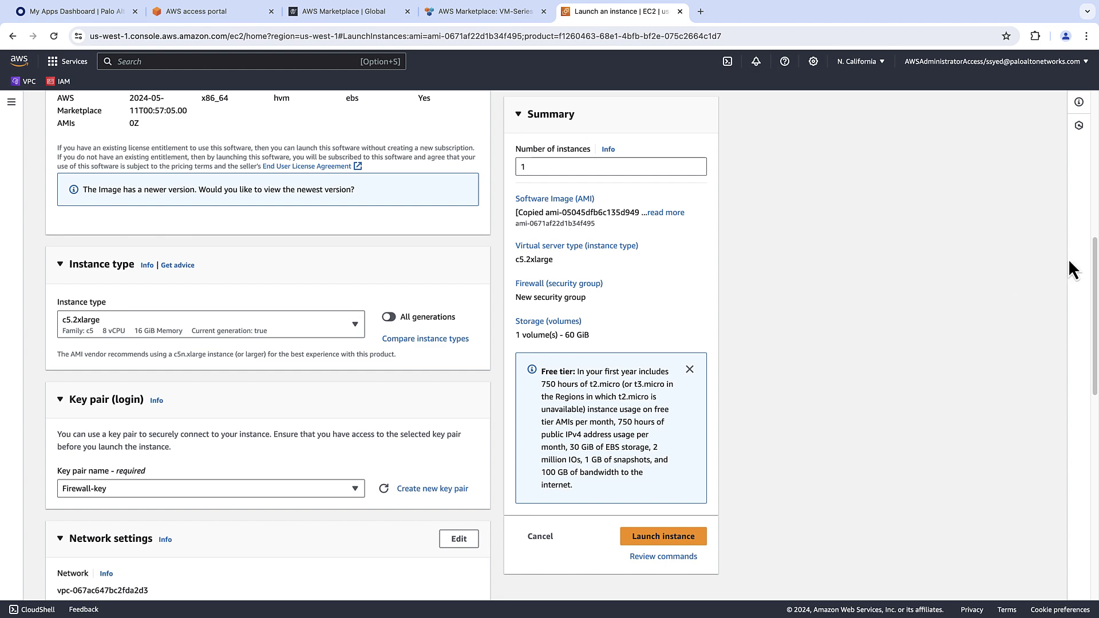
pyautogui.moveTo(1095, 252); pyautogui.dragTo(1091, 318)
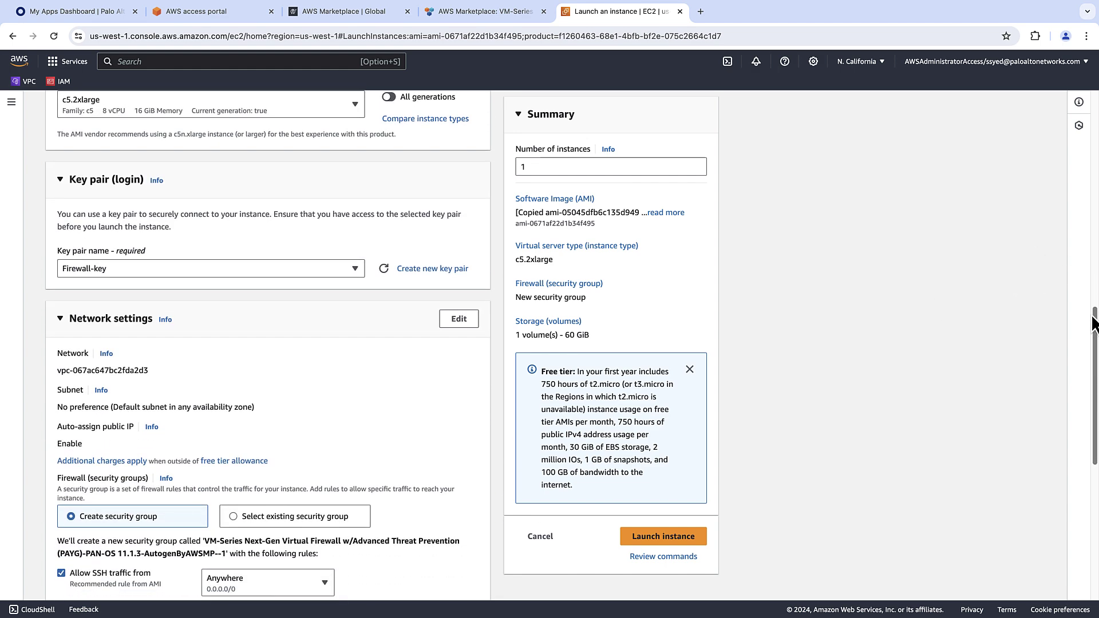
# Put the instance on Management-Subnet of VM-Series Firewall-vpc with public IP auto-assignment enabled.
pyautogui.click(355, 377)
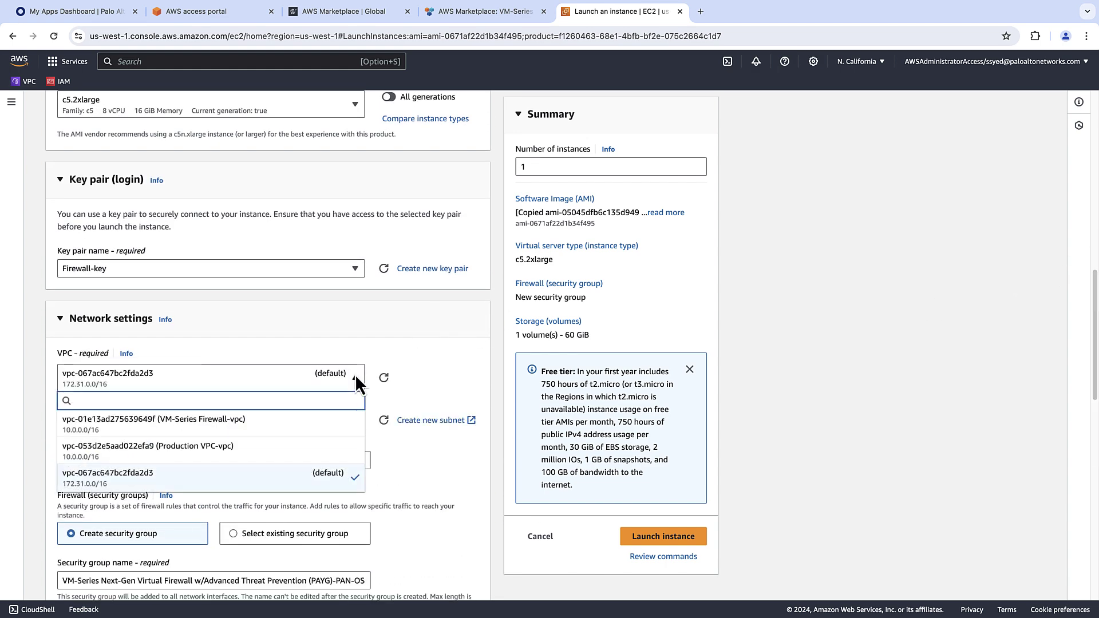
pyautogui.click(302, 429)
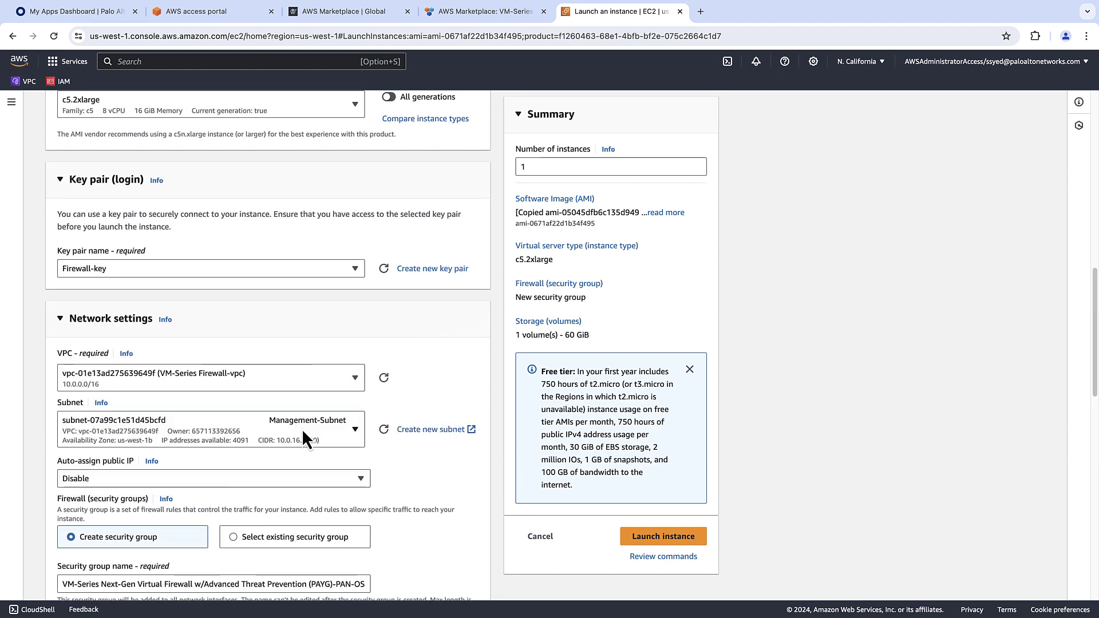
pyautogui.click(355, 429)
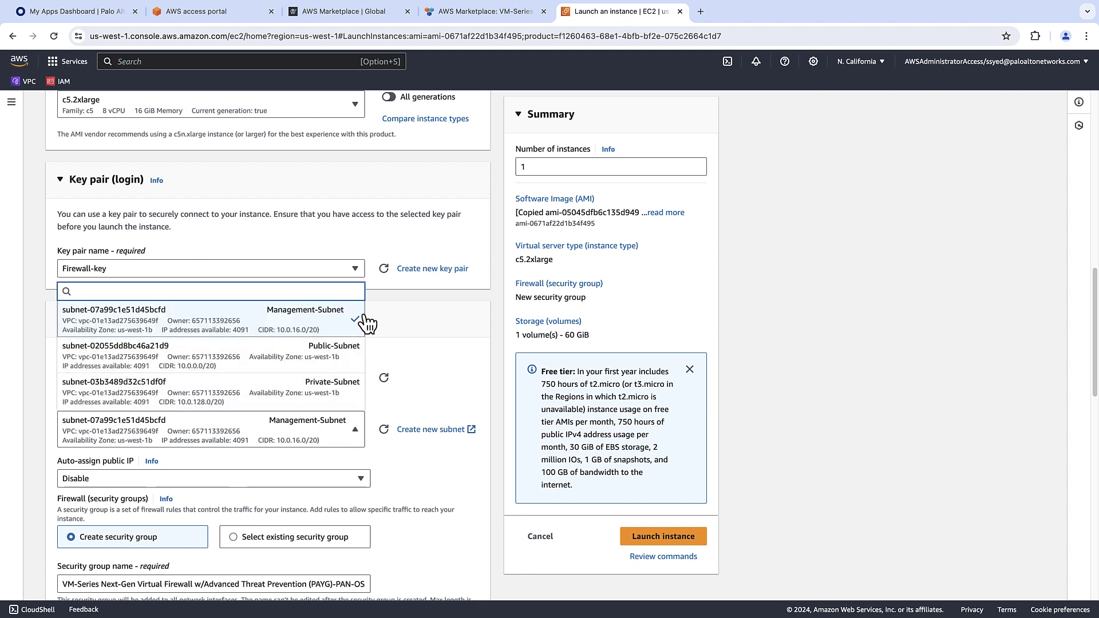
pyautogui.click(391, 366)
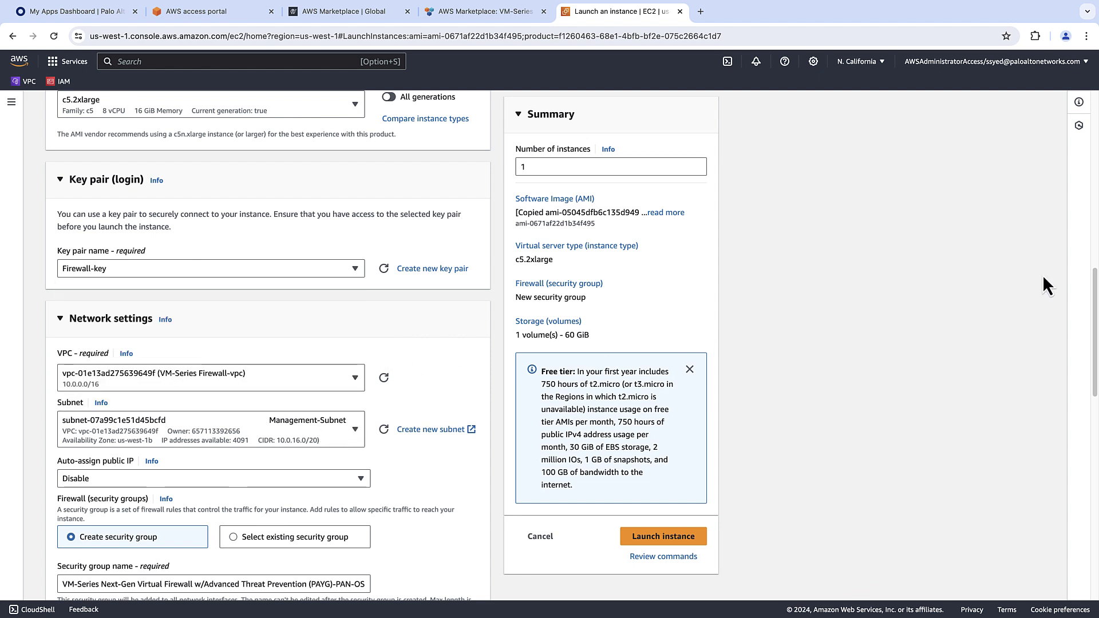
pyautogui.moveTo(1093, 283); pyautogui.dragTo(1094, 352)
pyautogui.click(346, 219)
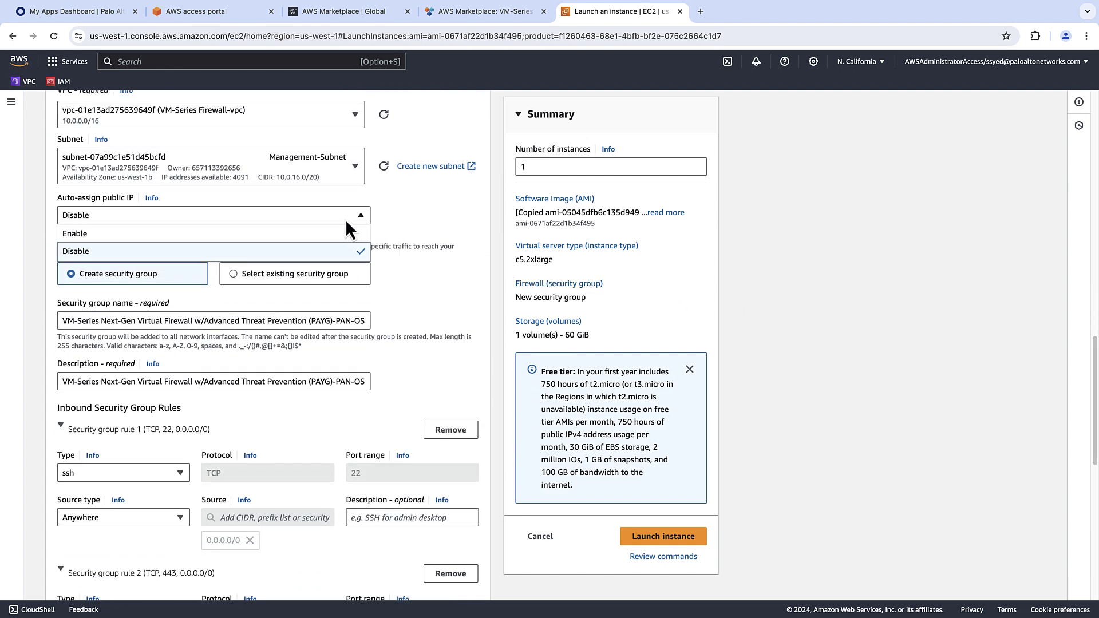
pyautogui.click(332, 233)
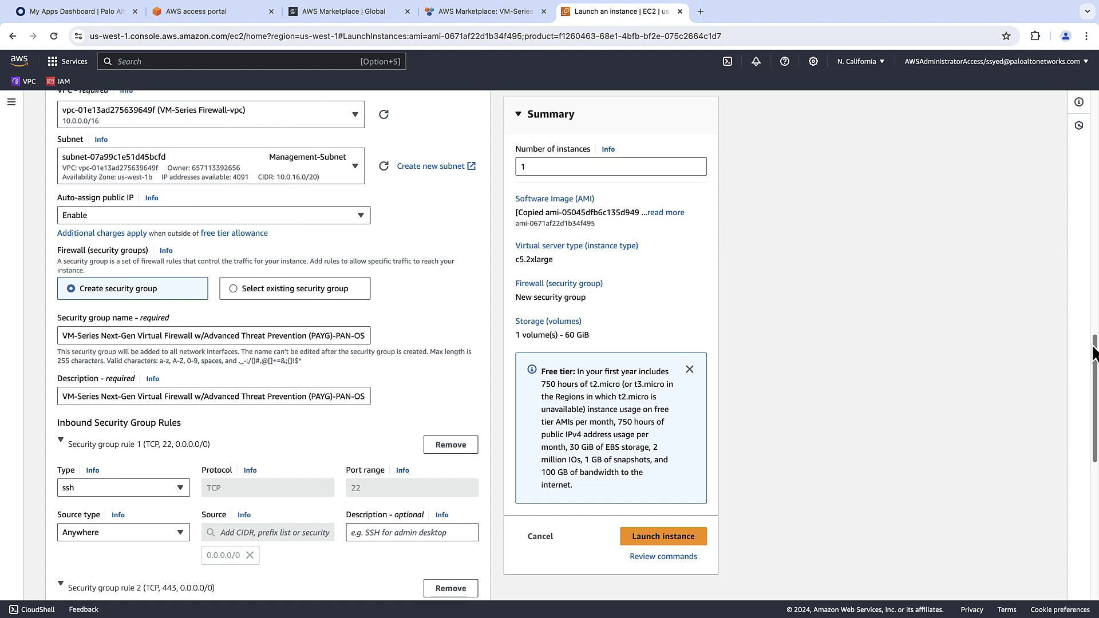
pyautogui.moveTo(1093, 351); pyautogui.dragTo(1093, 485)
# Add a second network interface on Public-Subnet.
pyautogui.click(389, 531)
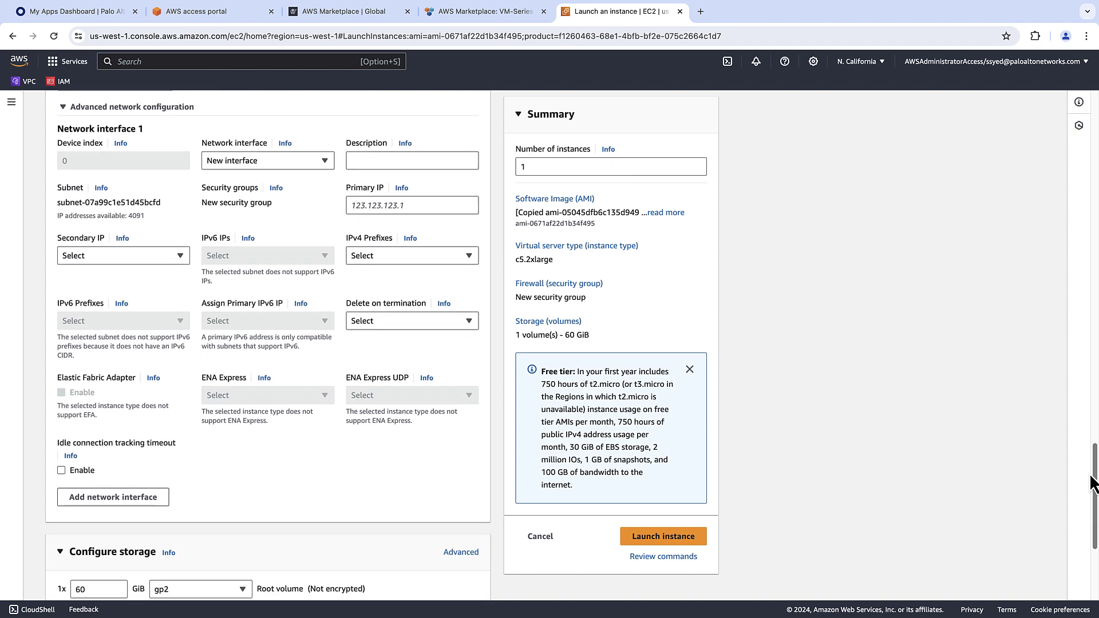
pyautogui.click(163, 497)
pyautogui.moveTo(1091, 393); pyautogui.dragTo(1093, 435)
pyautogui.click(180, 360)
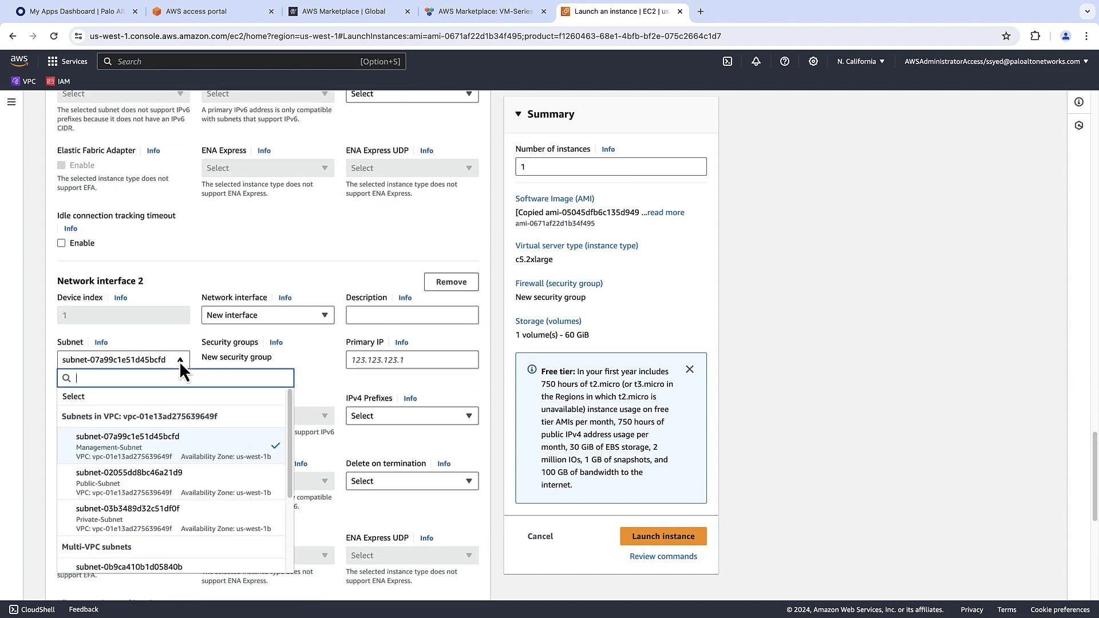
pyautogui.click(184, 478)
# Add a third network interface on Private-Subnet.
pyautogui.scroll(-3, 147, 507)
pyautogui.click(147, 507)
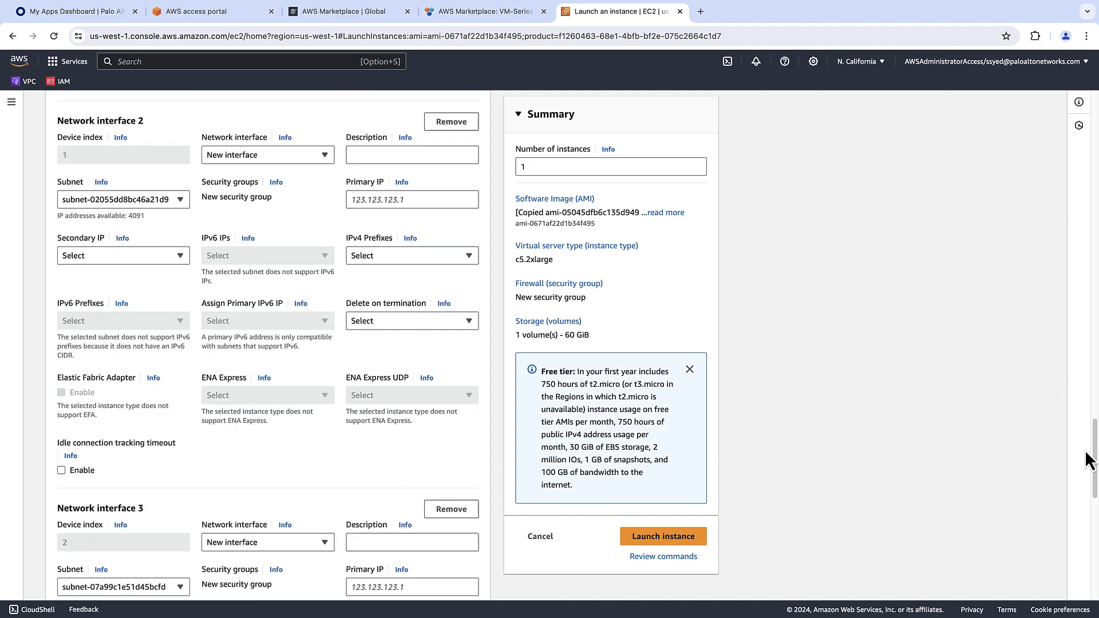
pyautogui.scroll(-5, 303, 395)
pyautogui.click(167, 327)
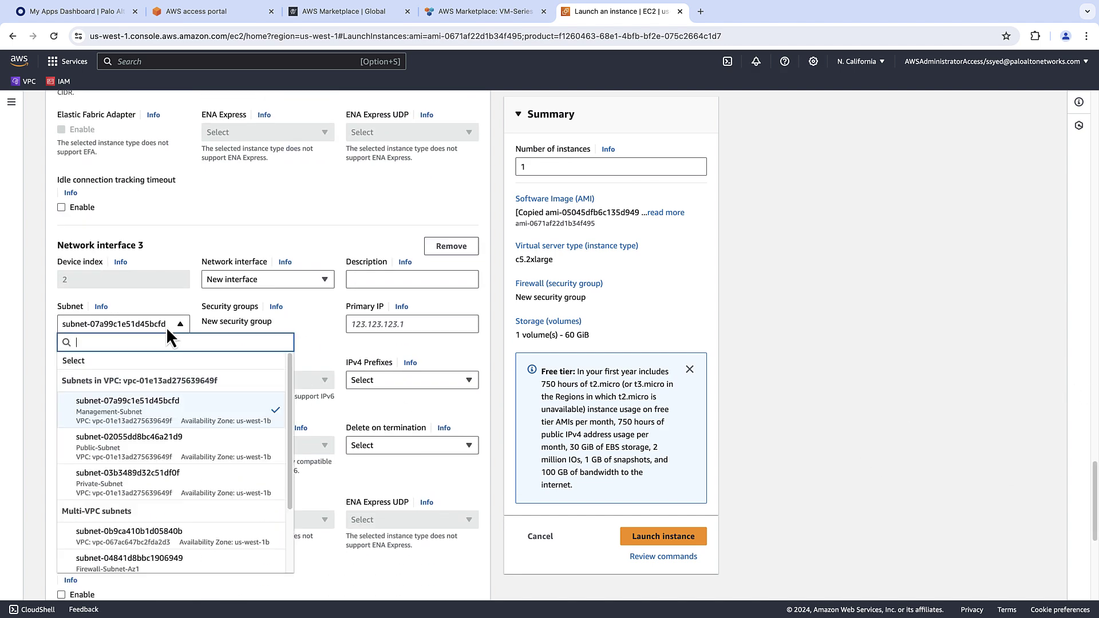
pyautogui.click(173, 481)
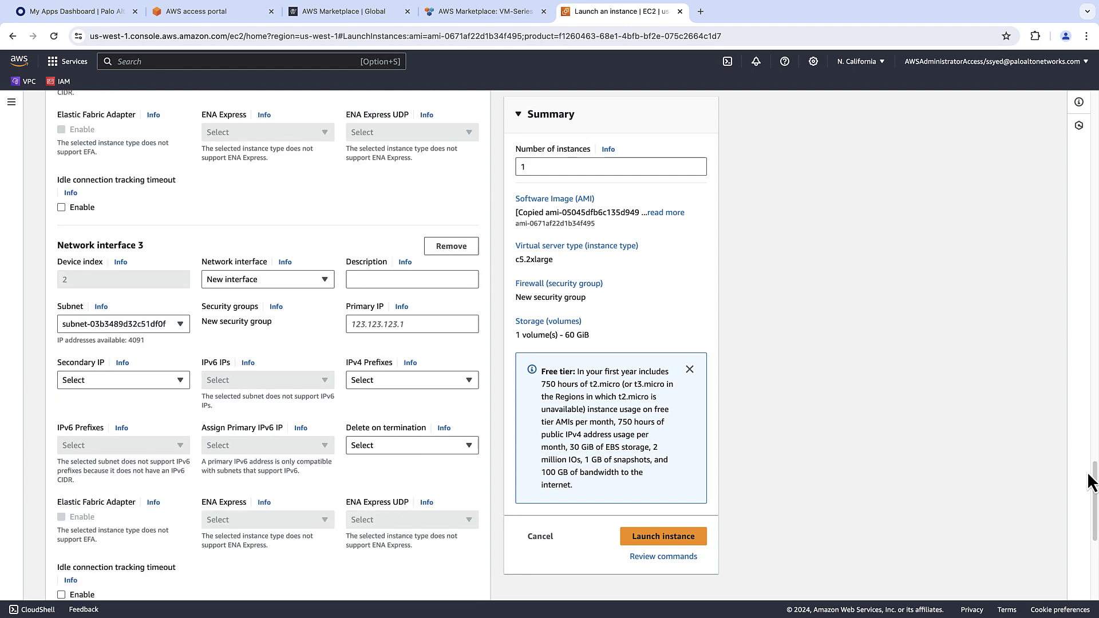
pyautogui.moveTo(1093, 477); pyautogui.dragTo(1093, 482)
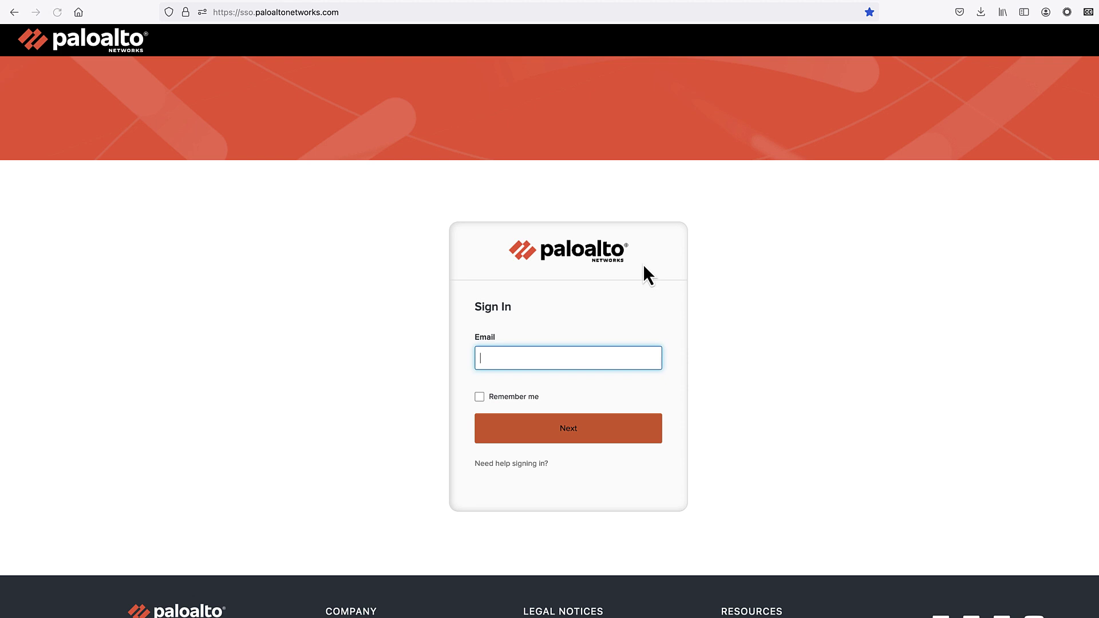
# Pick the saved account e-mail on the SSO sign-in page and continue with Next.
pyautogui.click(589, 348)
pyautogui.click(569, 386)
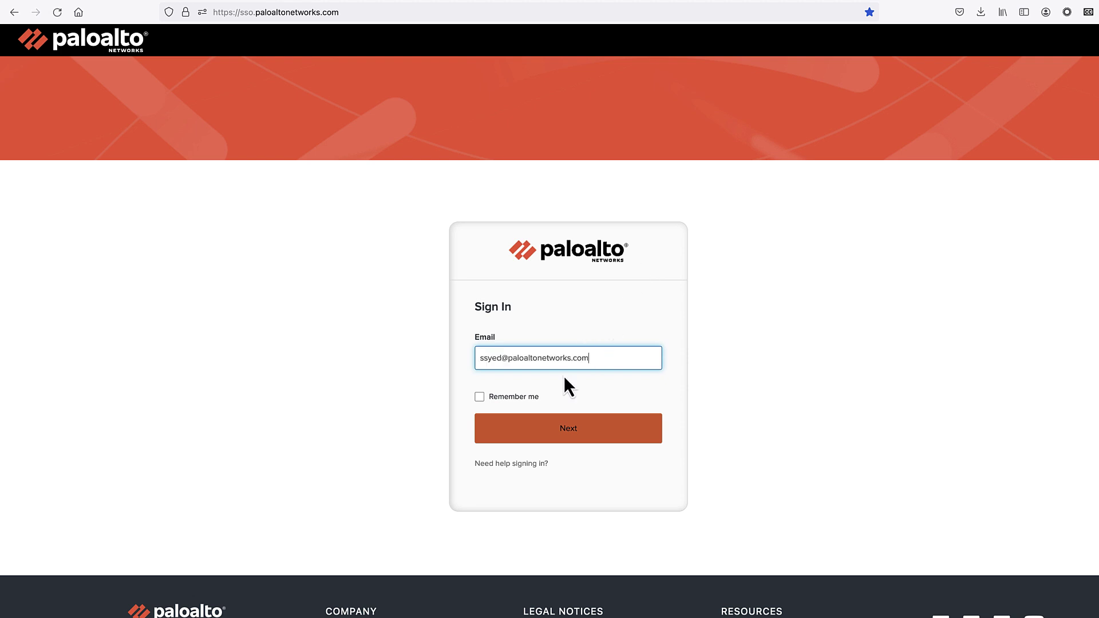
pyautogui.click(601, 434)
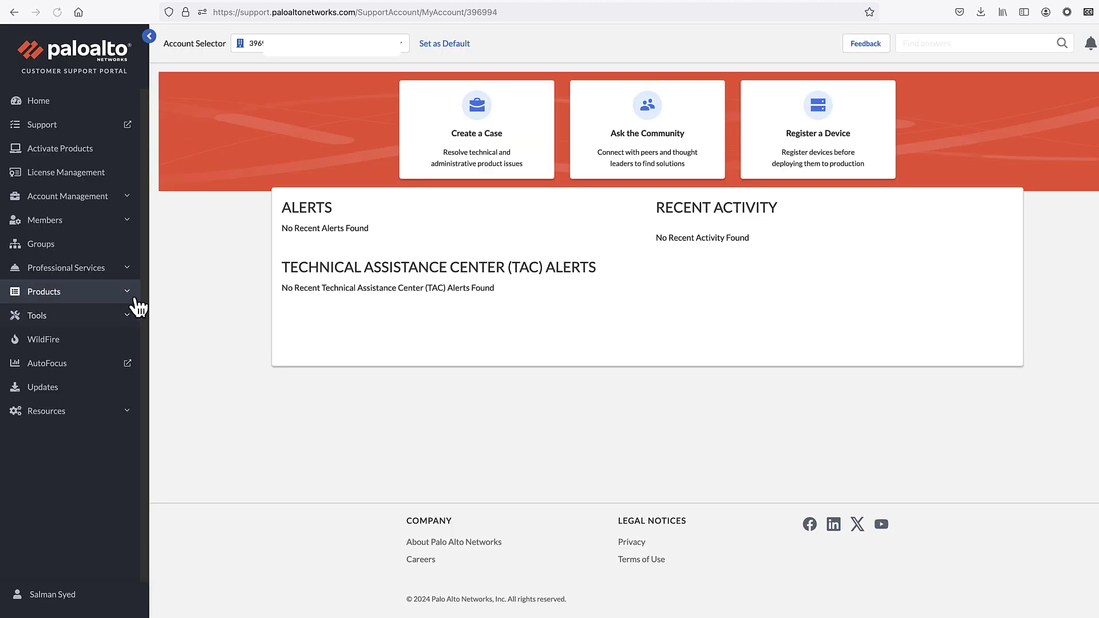
# Under Device Certificates, generate a 'VM-Series Firewall' registration PIN that expires after 60 Days.
pyautogui.click(132, 296)
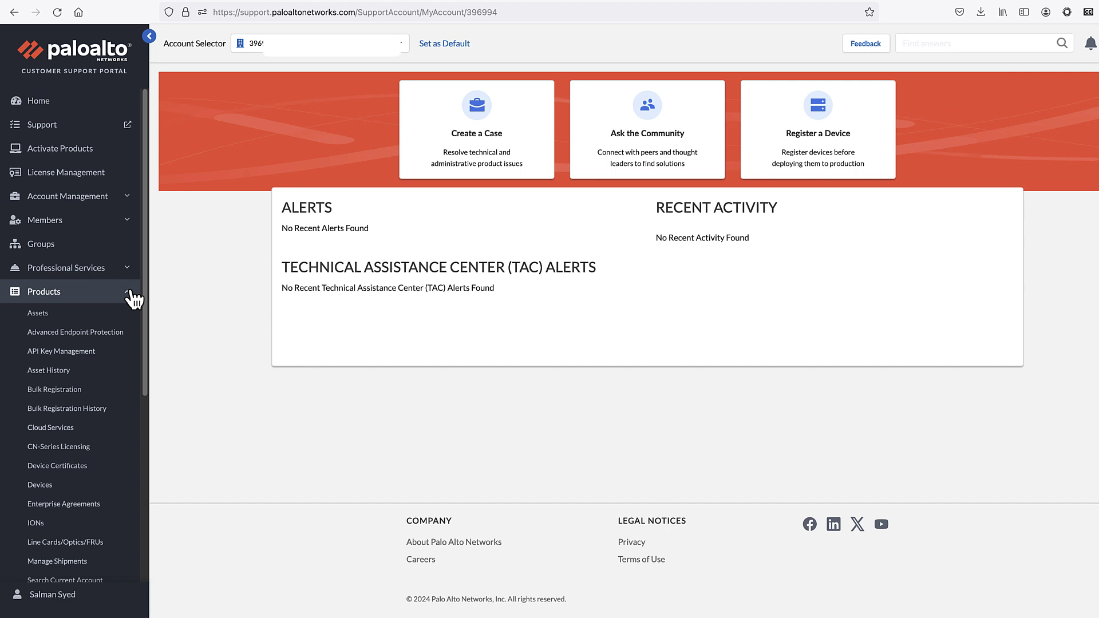
pyautogui.click(88, 467)
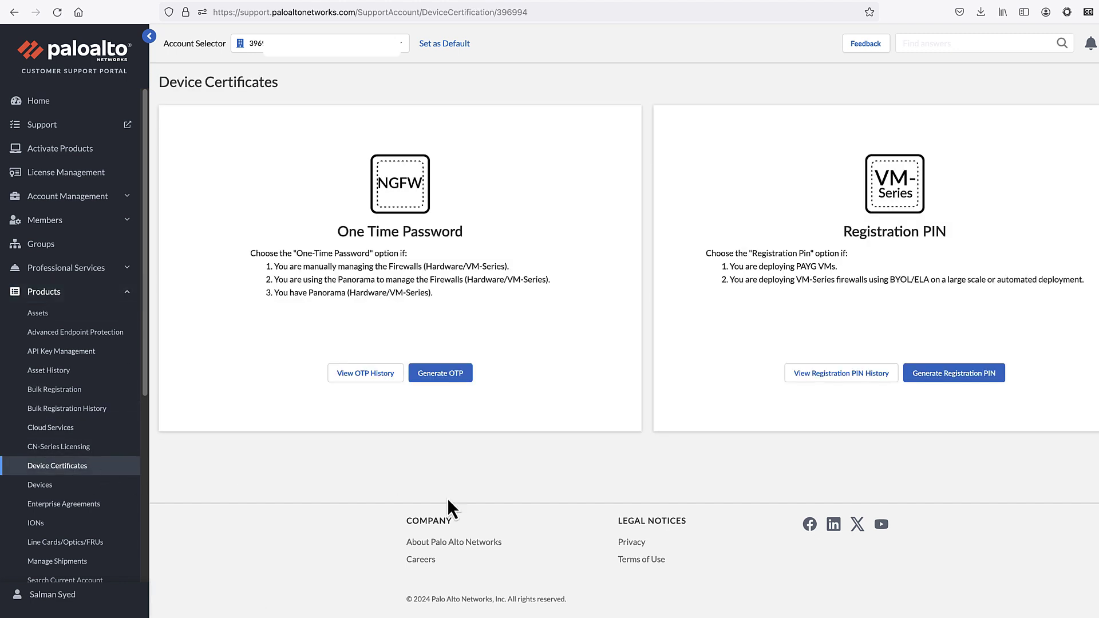
pyautogui.click(953, 375)
pyautogui.click(670, 242)
pyautogui.write('VM-Seri')
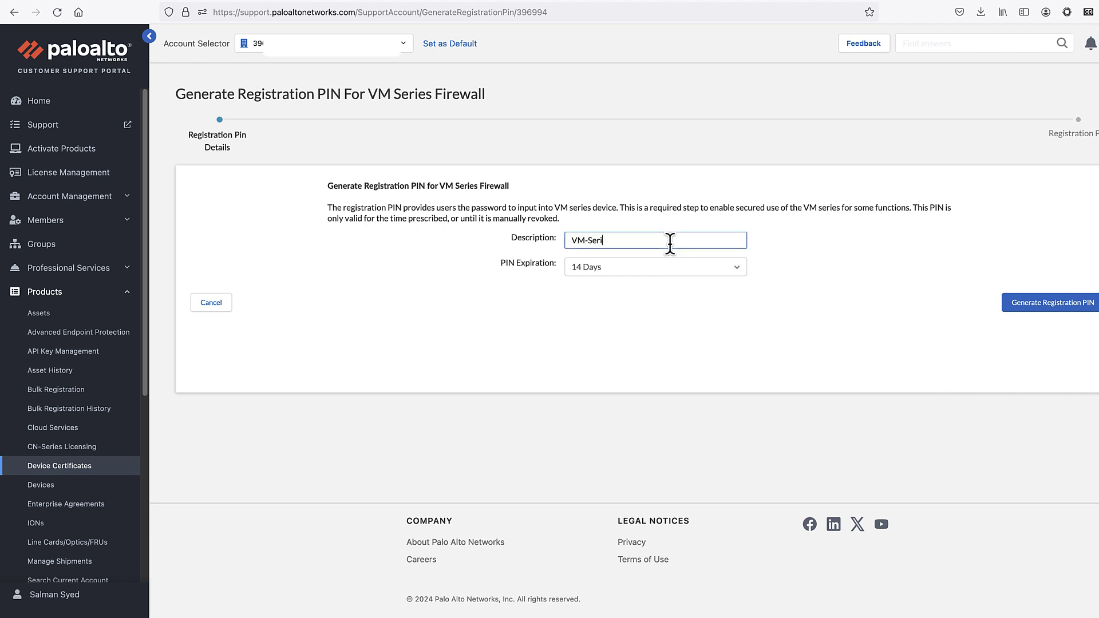
pyautogui.write('es Firewall')
pyautogui.click(678, 268)
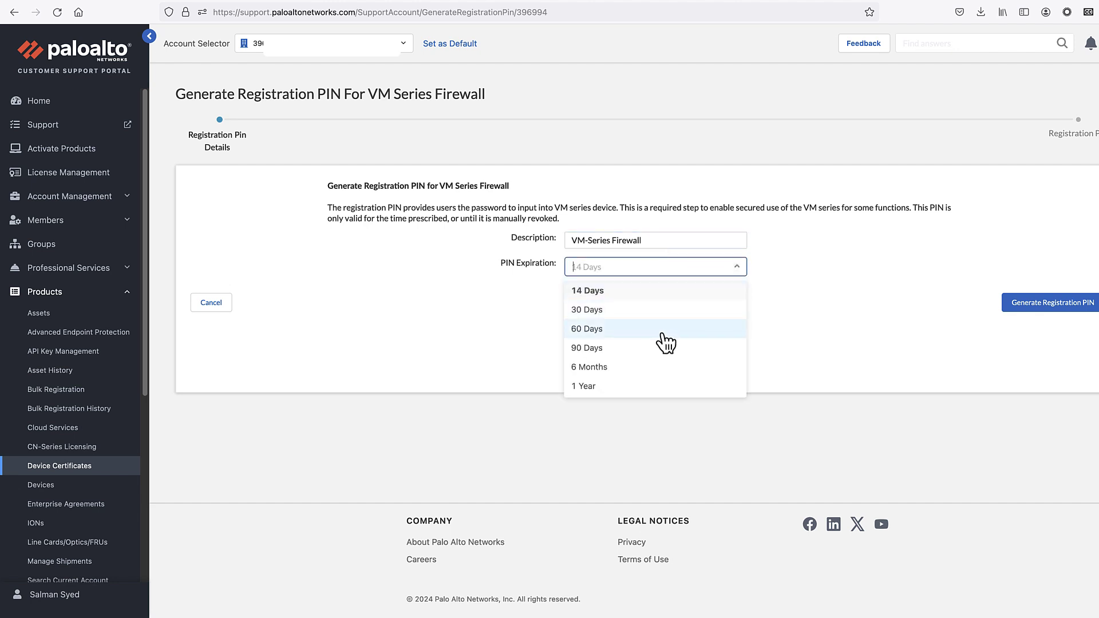
pyautogui.click(831, 327)
pyautogui.click(1052, 310)
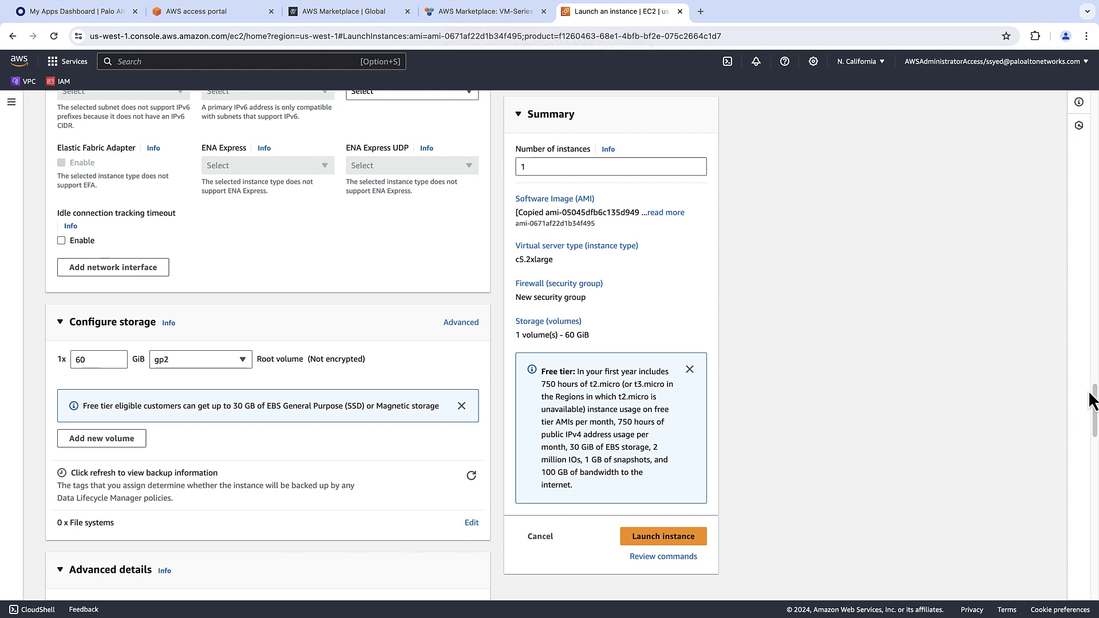
# Paste the pin-id, pin-value and op-command-modes=mgmt-interface-swap lines into the User data box.
pyautogui.moveTo(1093, 401); pyautogui.dragTo(1095, 564)
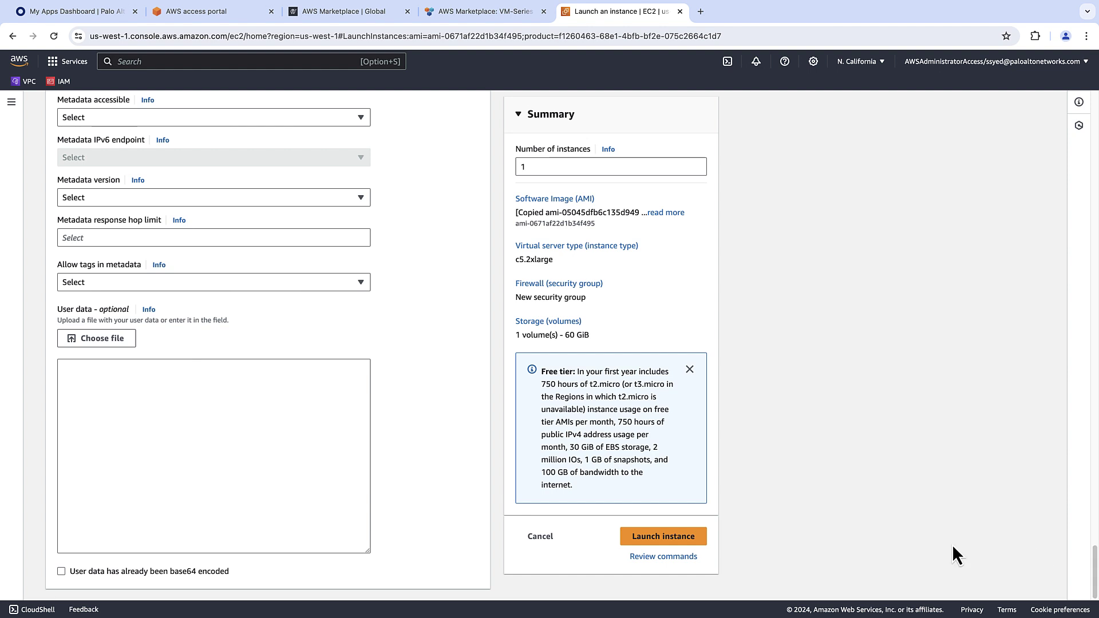
pyautogui.click(130, 392)
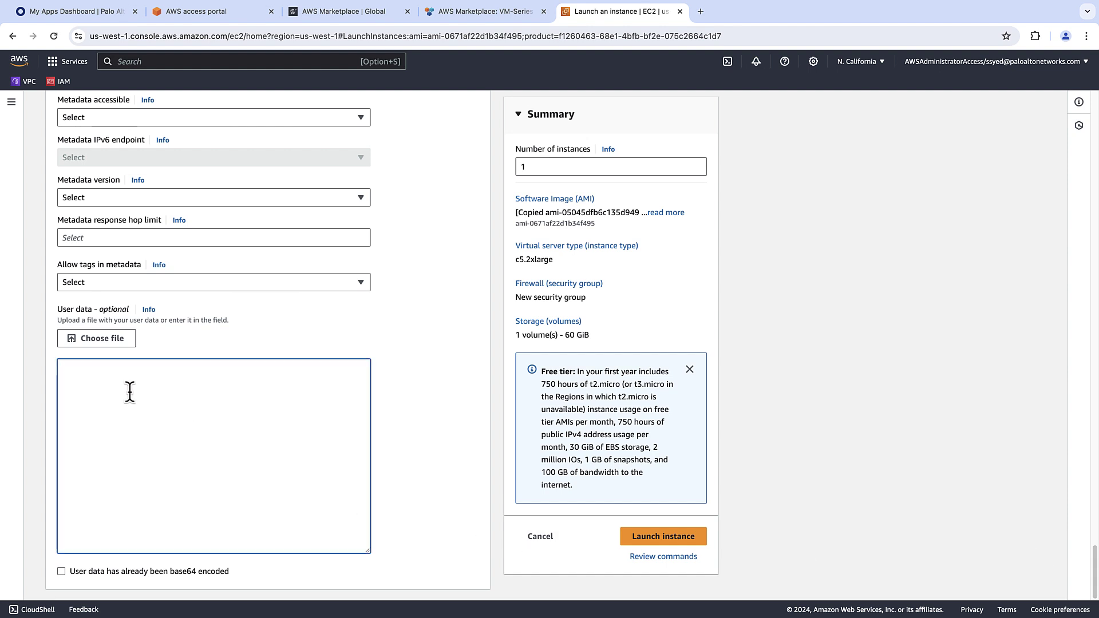
pyautogui.press('super+v')
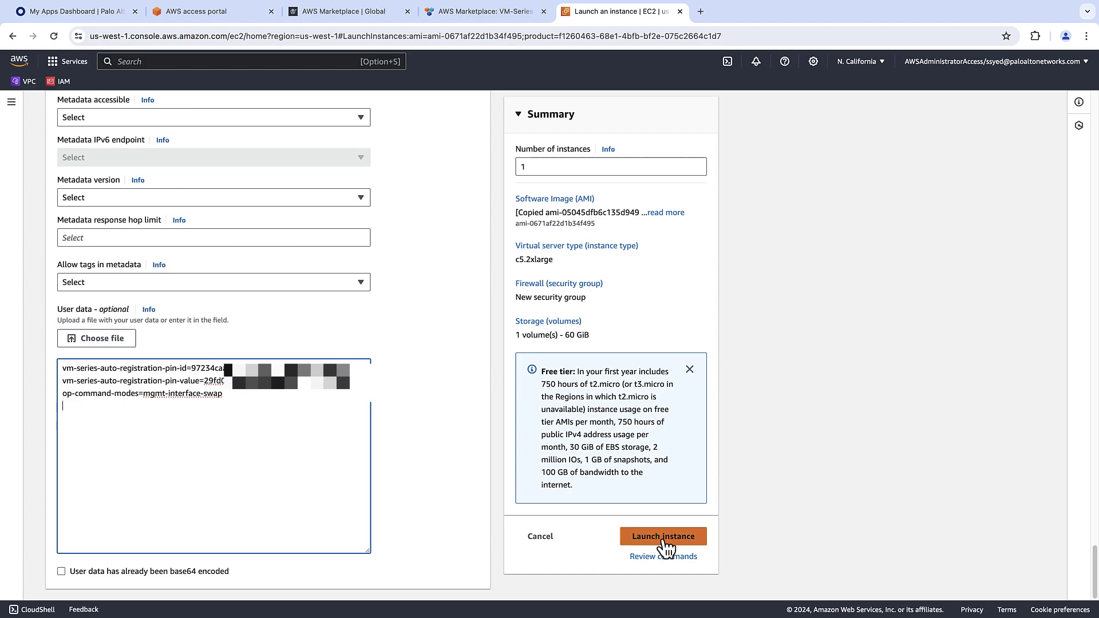
# Launch the instance, then over SSH run 'set mgt-config users admin password' in configure mode.
pyautogui.click(664, 541)
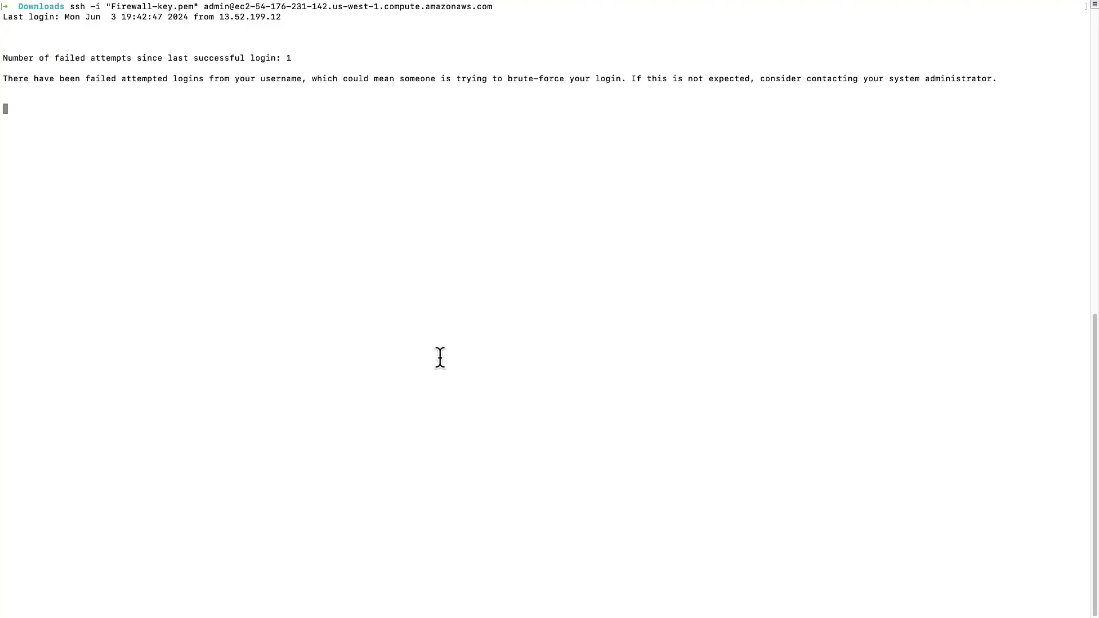
pyautogui.write('configure')
pyautogui.press('Return')
pyautogui.write('set')
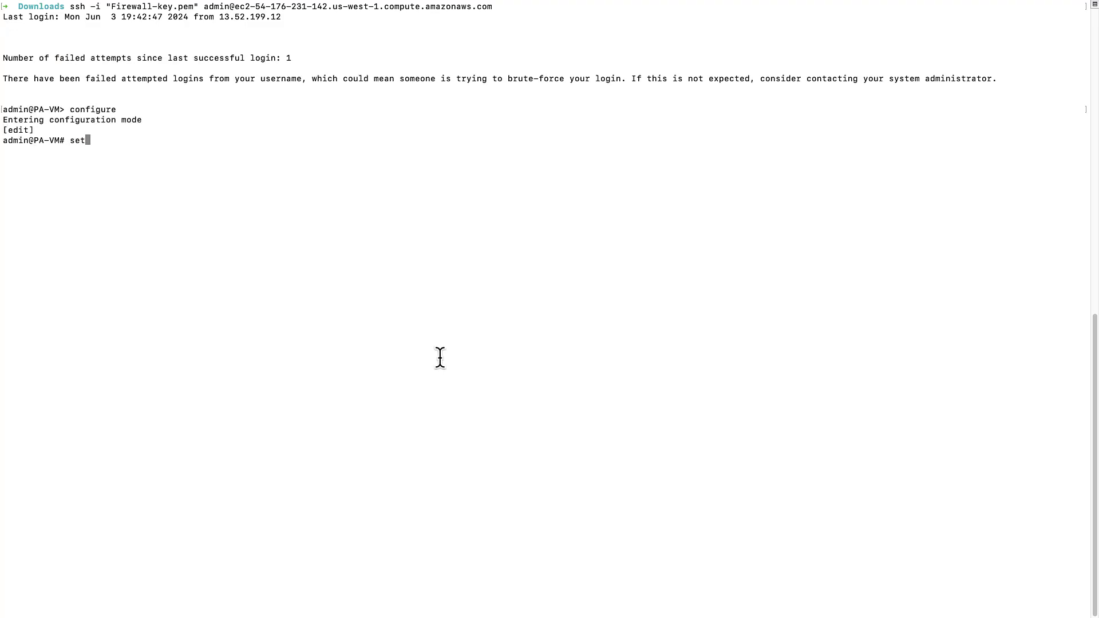
pyautogui.write(' mgt-config users admin password')
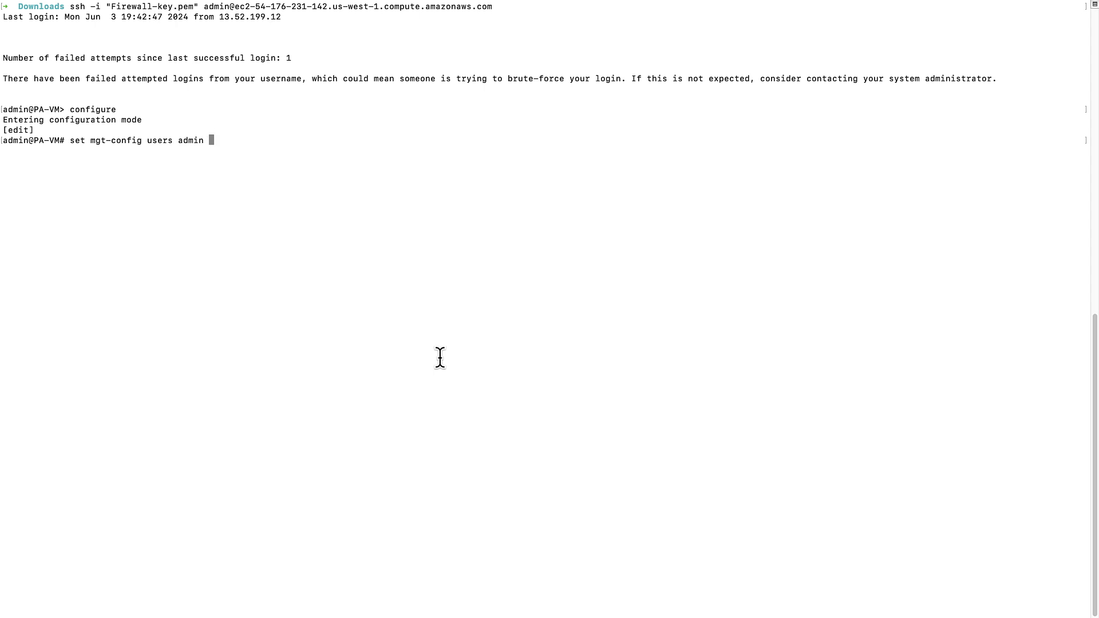
pyautogui.press('Return')
pyautogui.press('Return')
pyautogui.press('Return')
# Commit the configuration and enter the admin password on the web login page.
pyautogui.write('config')
pyautogui.press('BackSpace')
pyautogui.press('BackSpace')
pyautogui.press('BackSpace')
pyautogui.press('BackSpace')
pyautogui.write('mmit')
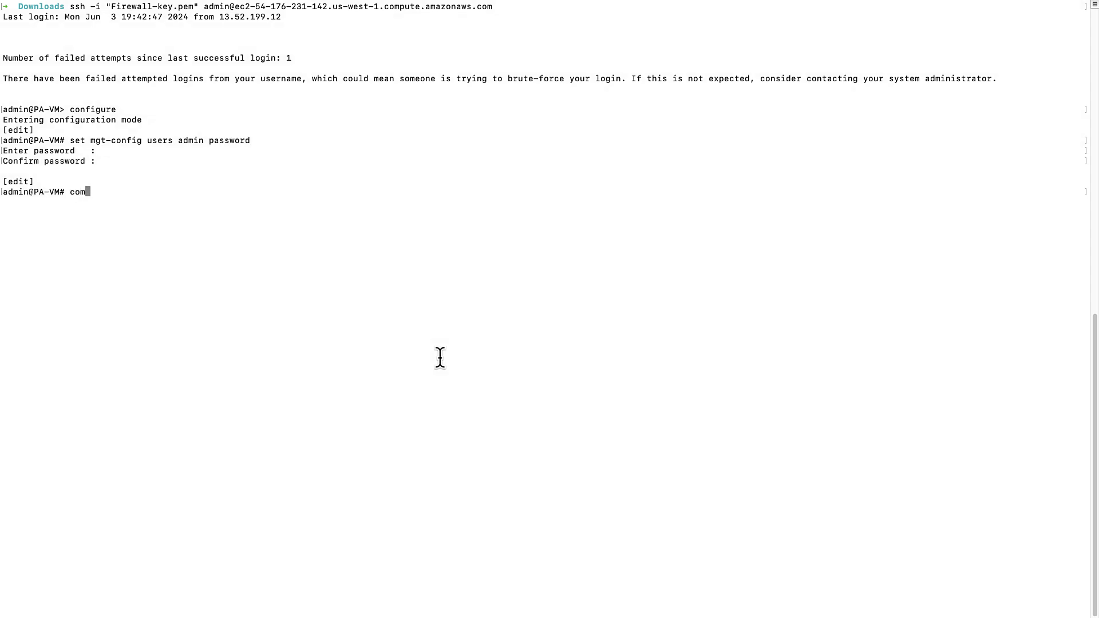
pyautogui.press('Return')
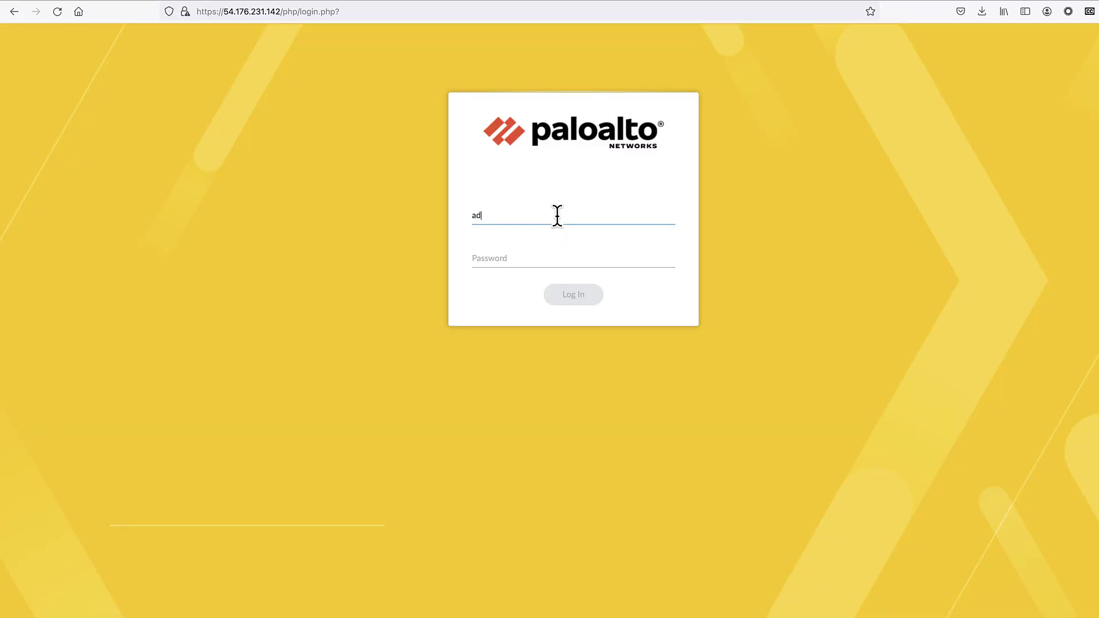
pyautogui.write('min********')
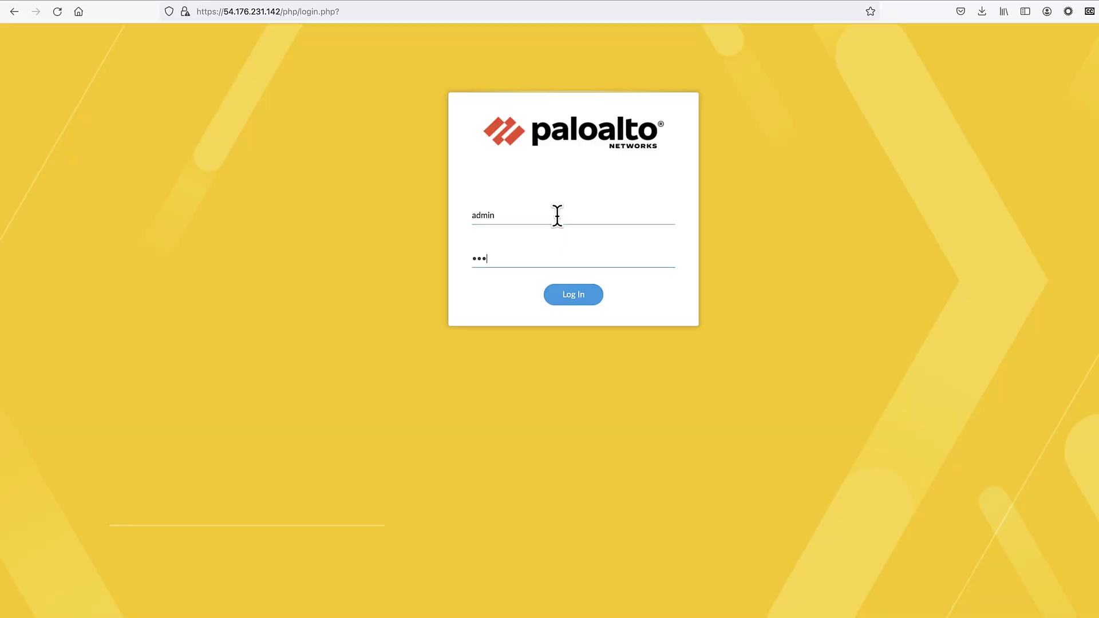
# Log in as admin and confirm the Dashboard shows PA-VM 11.2.0 with a Valid device certificate.
pyautogui.press('Return')
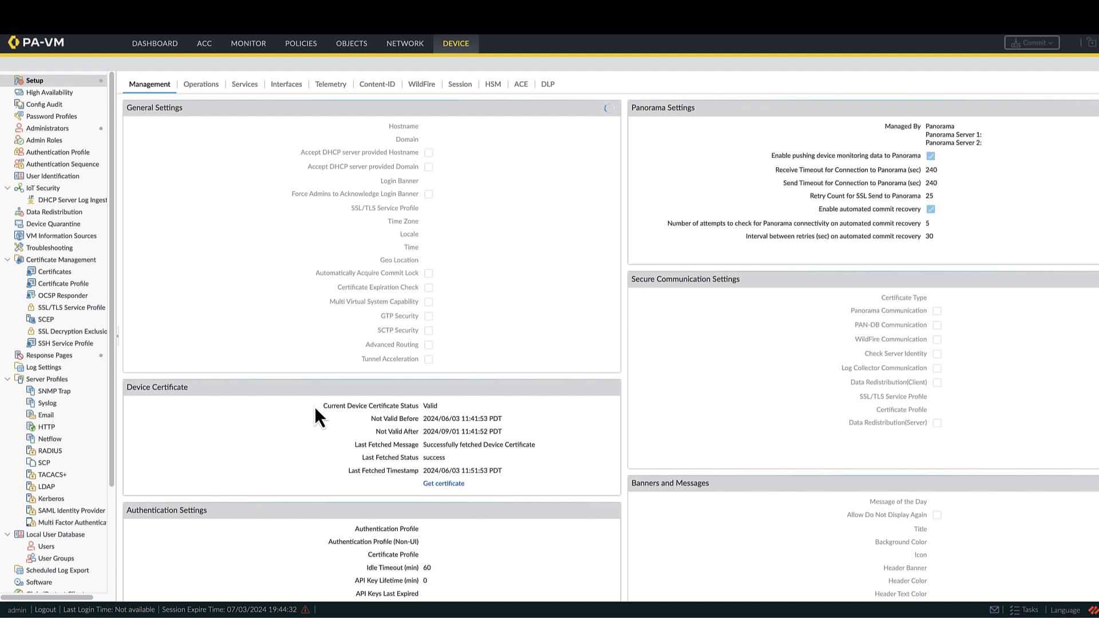
pyautogui.moveTo(317, 405); pyautogui.dragTo(577, 470)
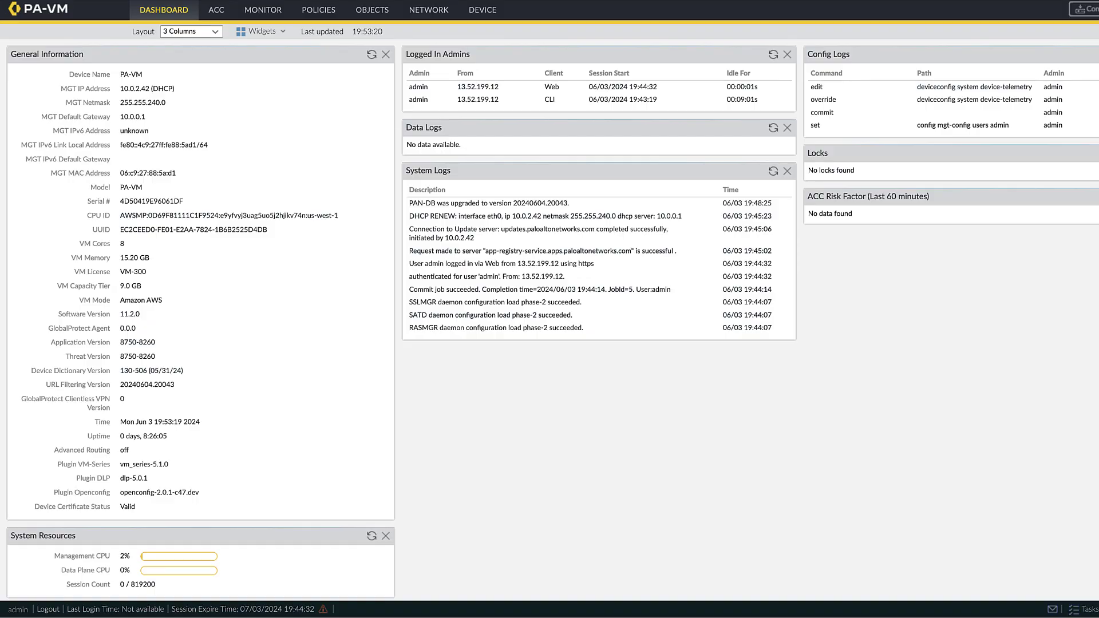
pyautogui.moveTo(219, 2)
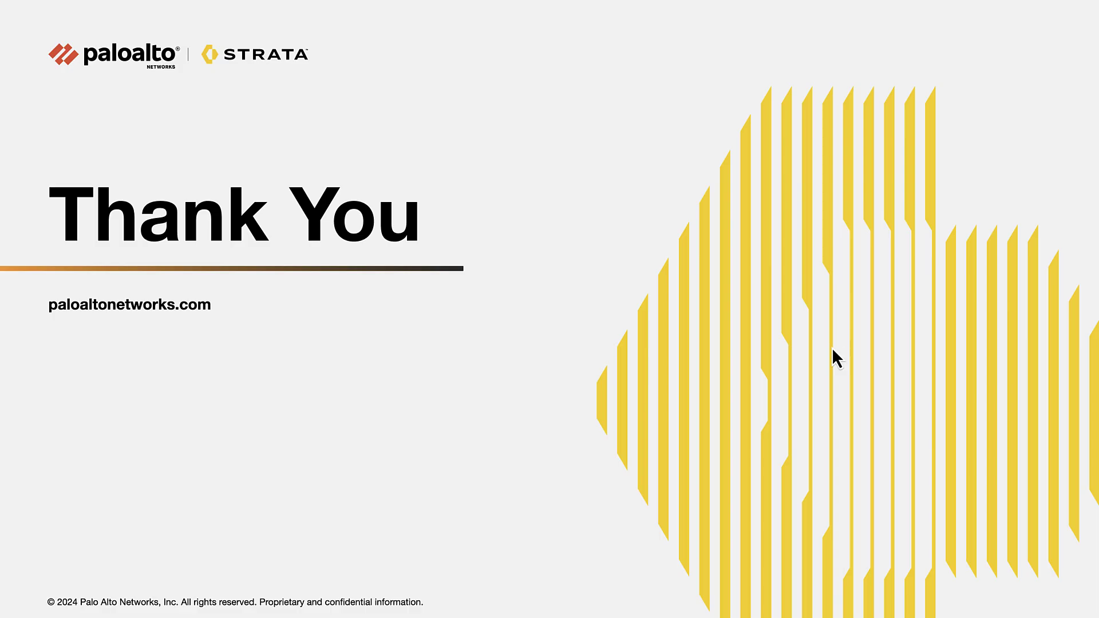